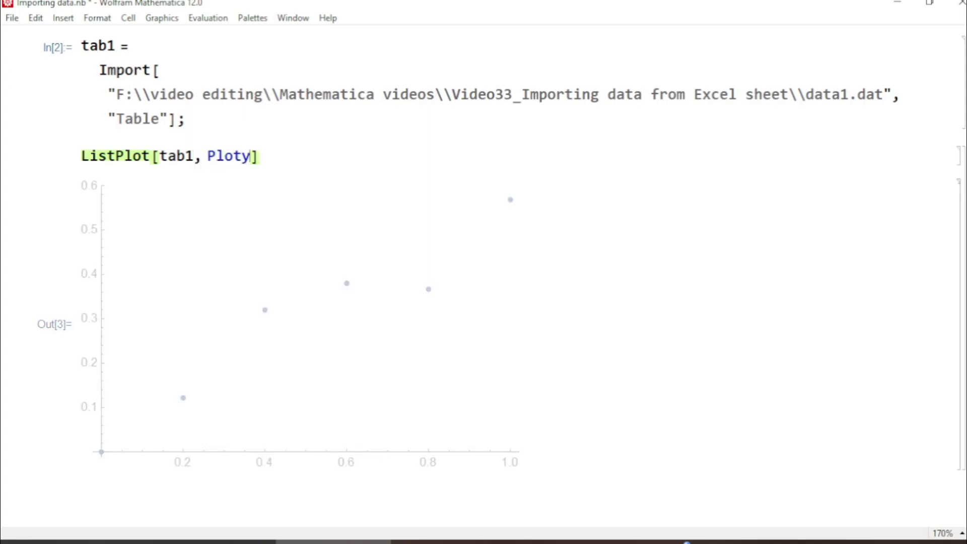
Add PlotStyle -> {PointSize[0.02]} to the tab1 ListPlot.
key(BackSpace)
text(Style->{P)
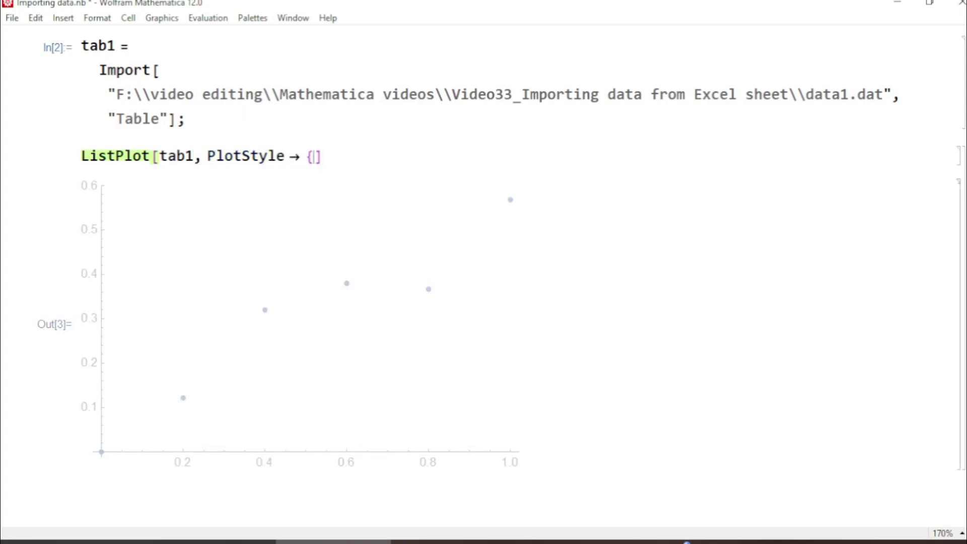
text(ointSize[0.02)
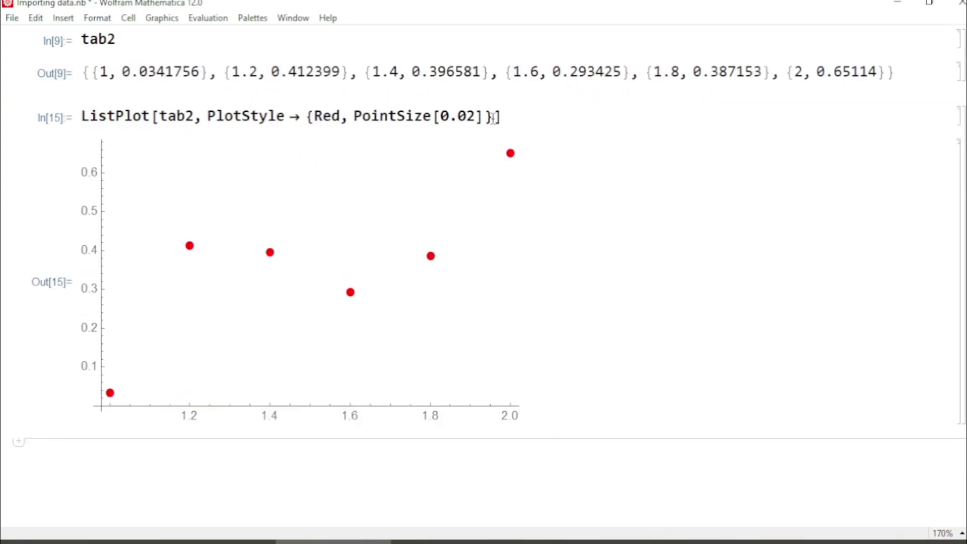
Add Frame -> True to the red tab2 ListPlot and evaluate it.
text(, F)
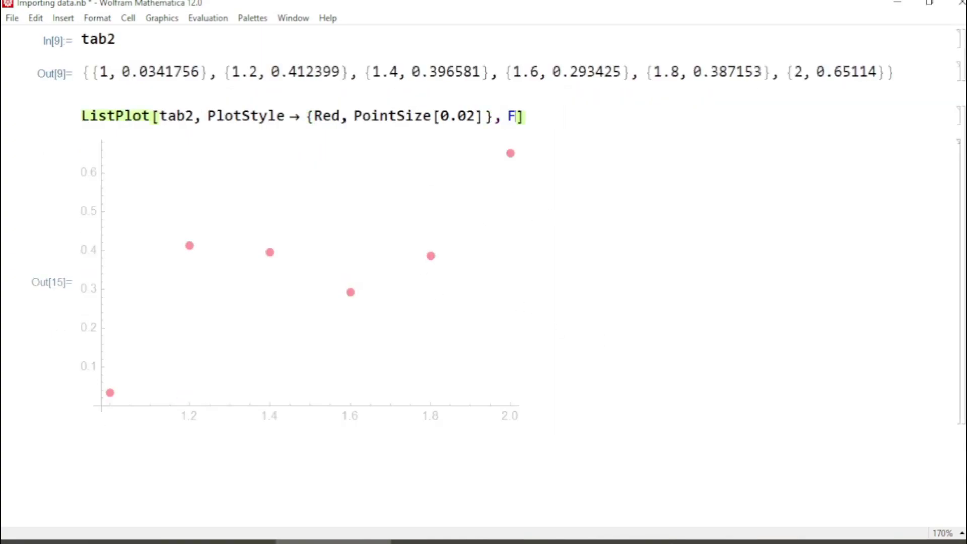
text(rame->True)
key(shift+Return)
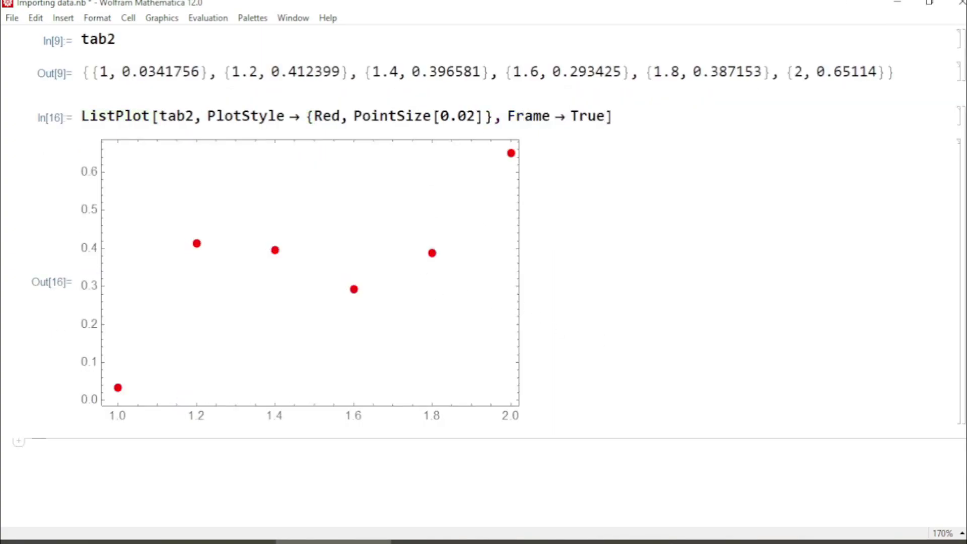
scroll(599, 337, up, 2)
scroll(600, 337, up, 7)
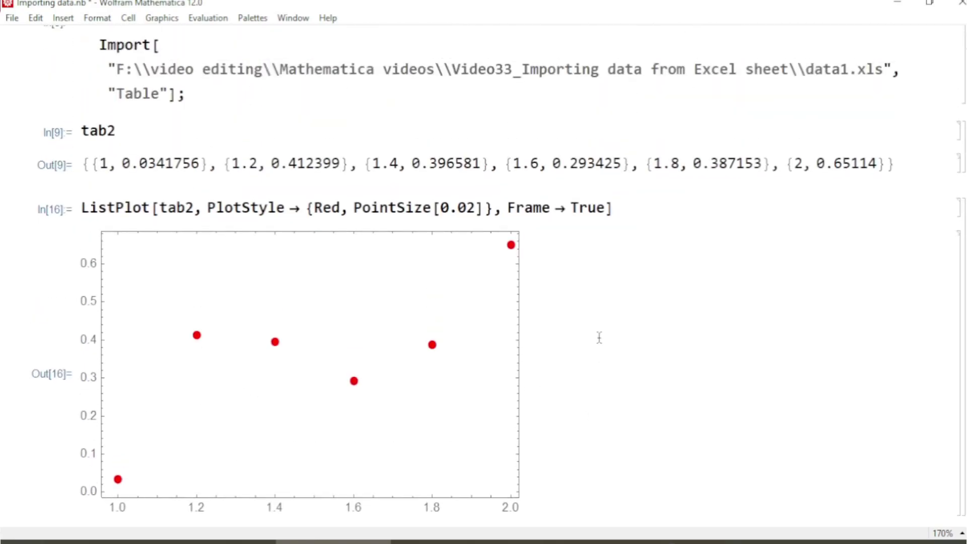
scroll(599, 338, up, 3)
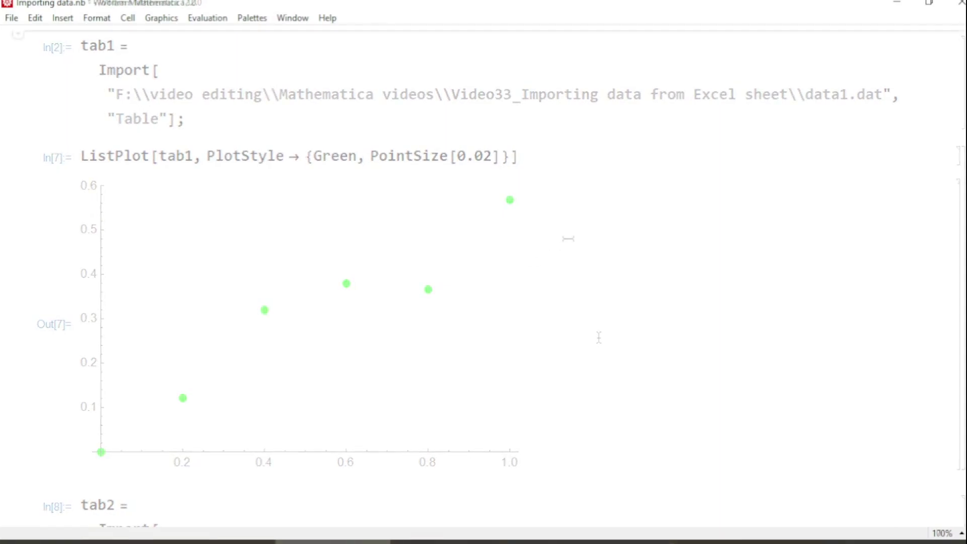
Start a new cell reading tab1 = Import[""] with an empty path string.
text(tab)
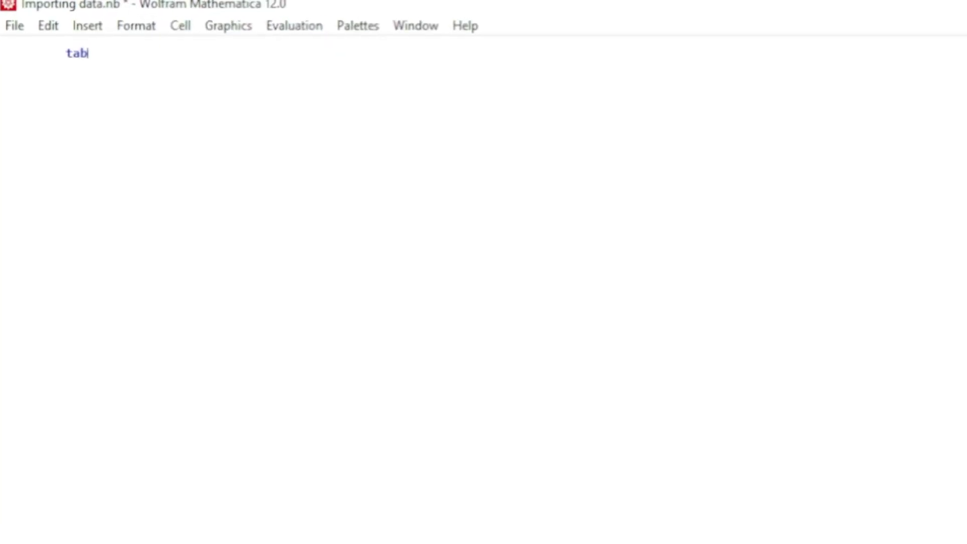
text(2)
key(BackSpace)
text(1 =)
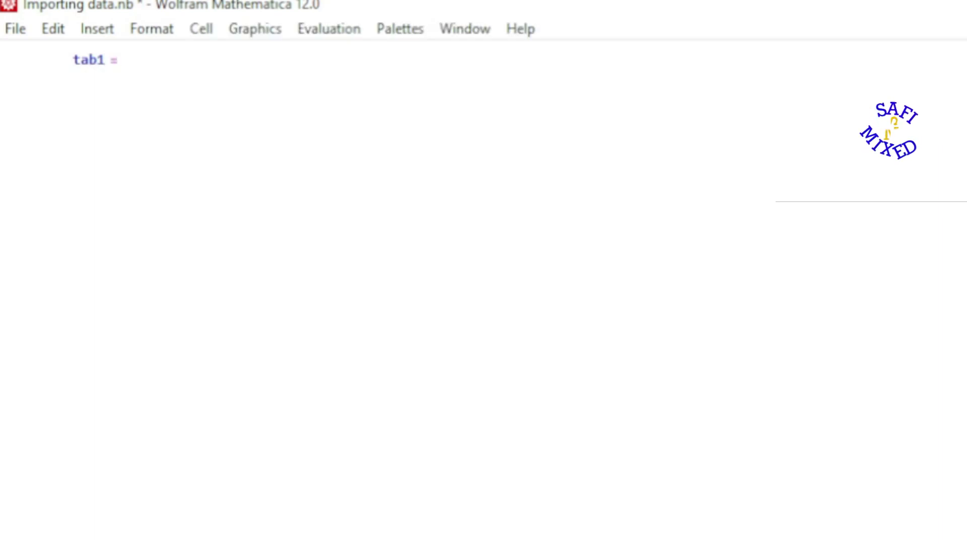
text( Im)
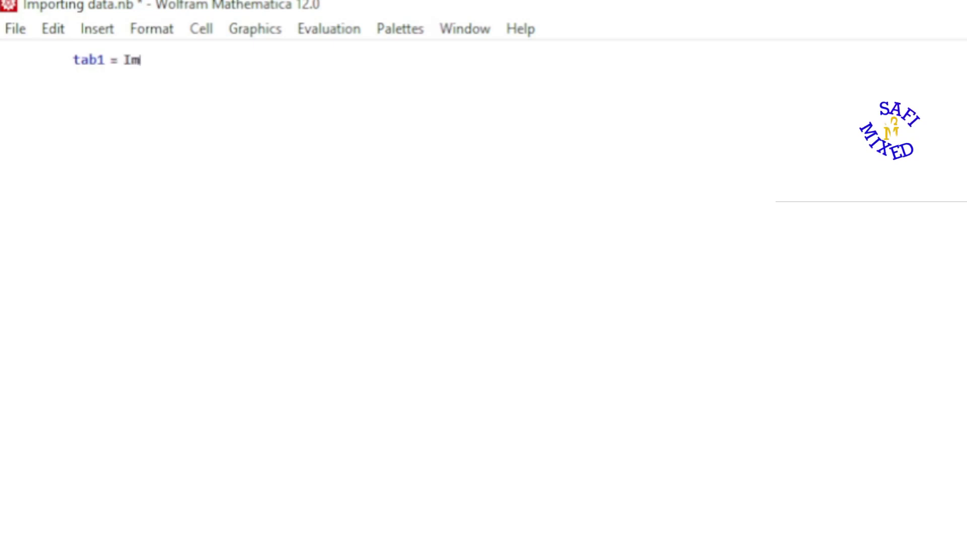
text(port)
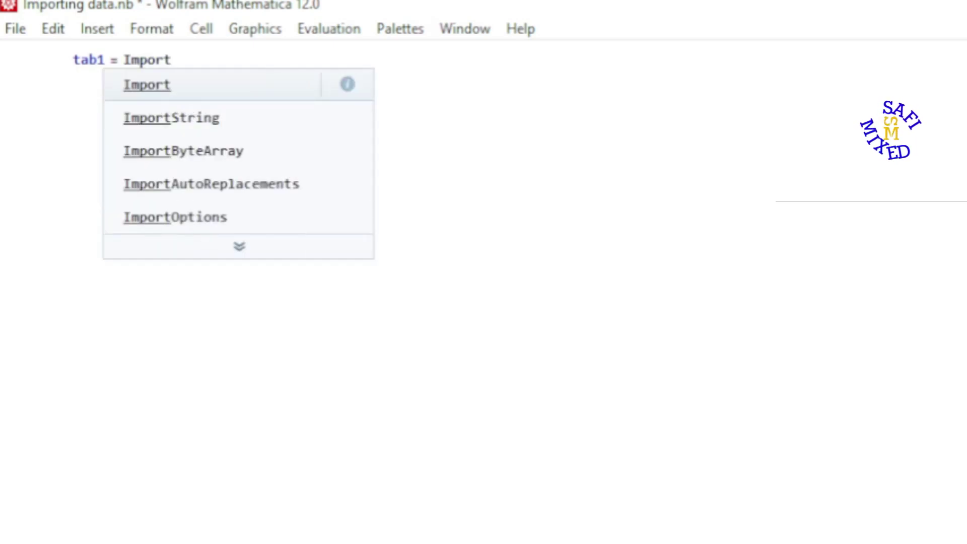
text([])
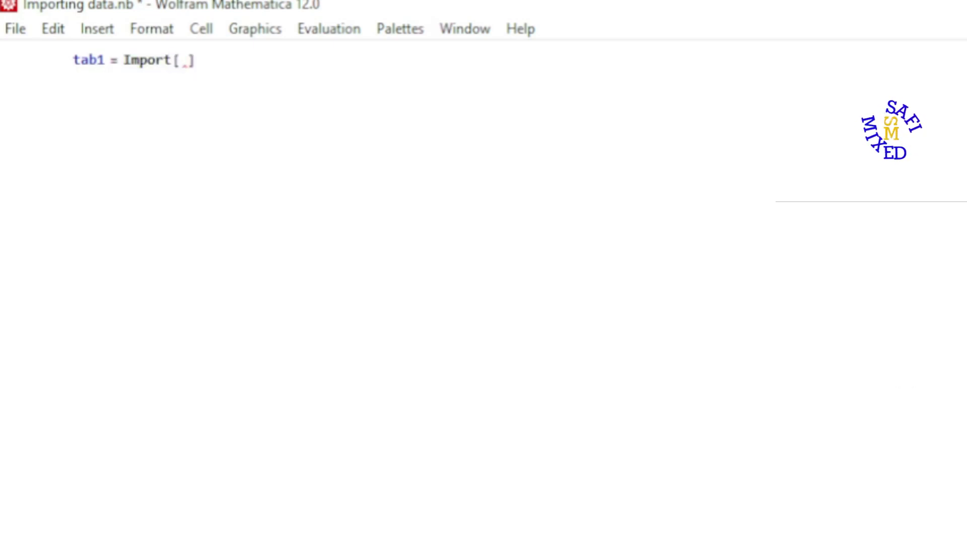
click(182, 60)
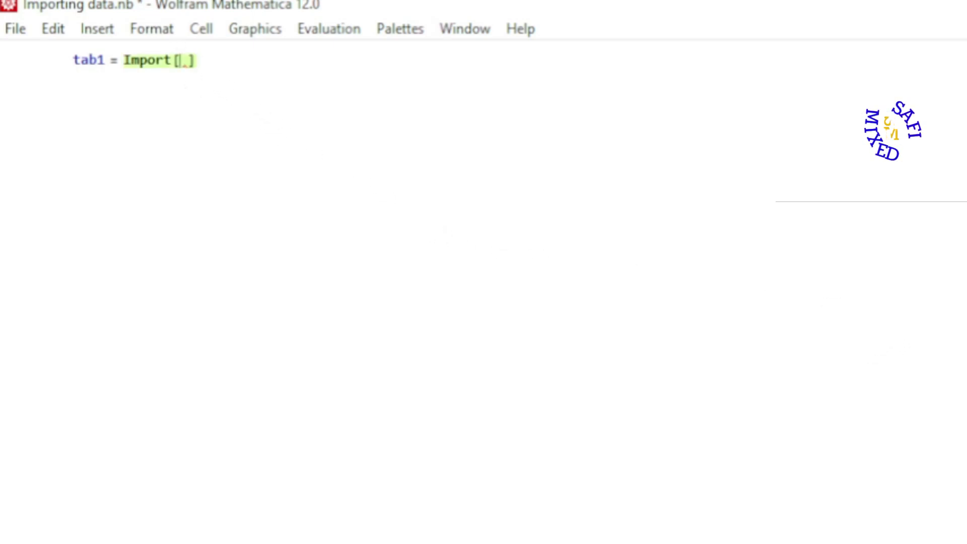
text(")
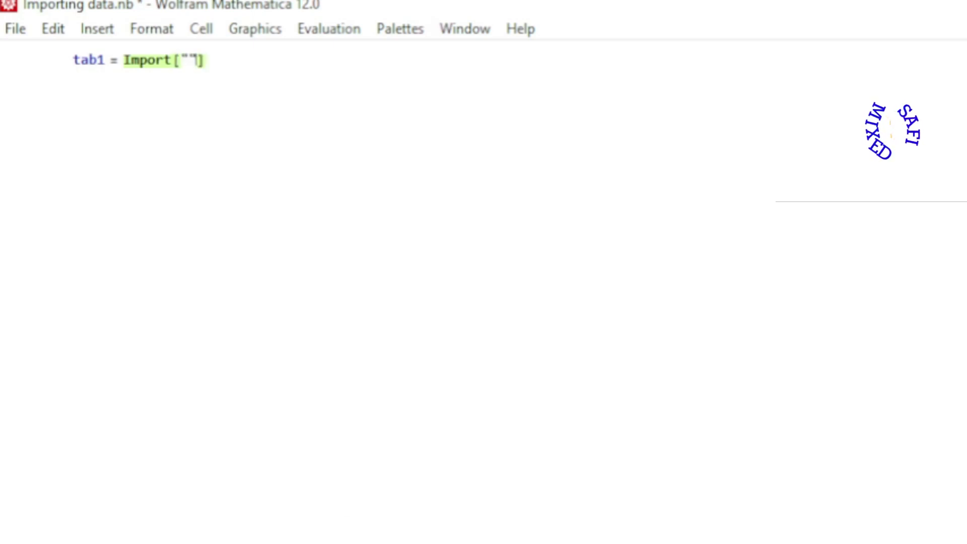
Copy the 'Video33_Importing data from Excel sheet' folder path from File Explorer's address bar.
key(alt+Tab)
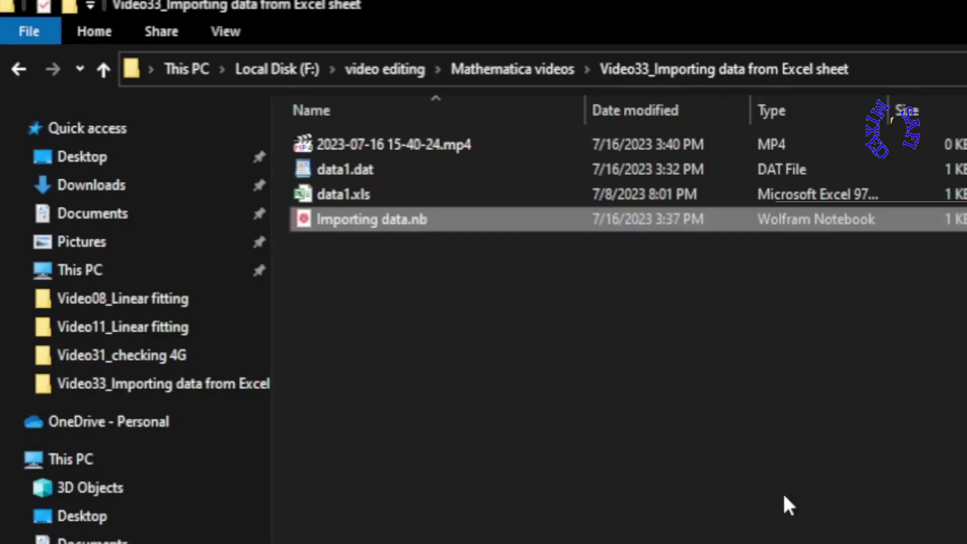
click(878, 71)
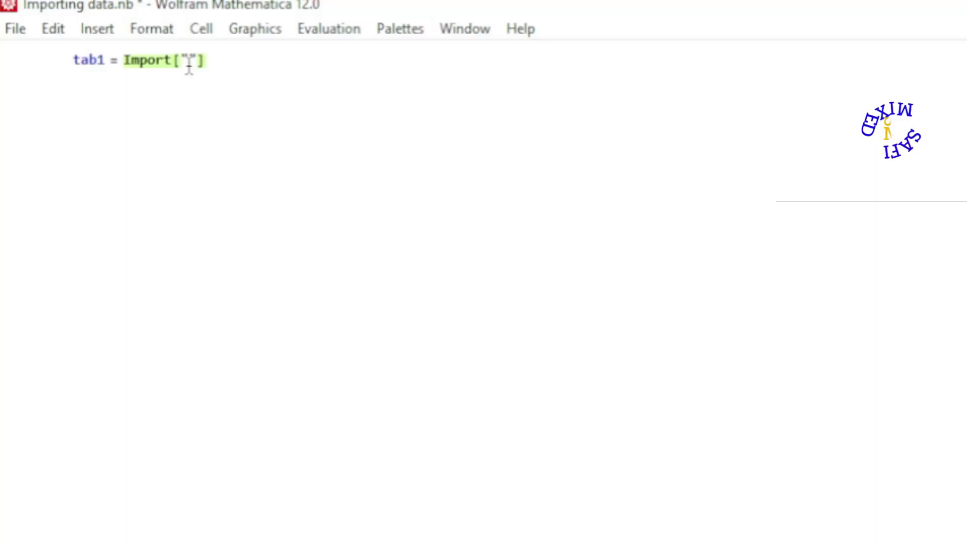
Paste the escaped folder path into the Import string and append a \\ separator.
click(188, 58)
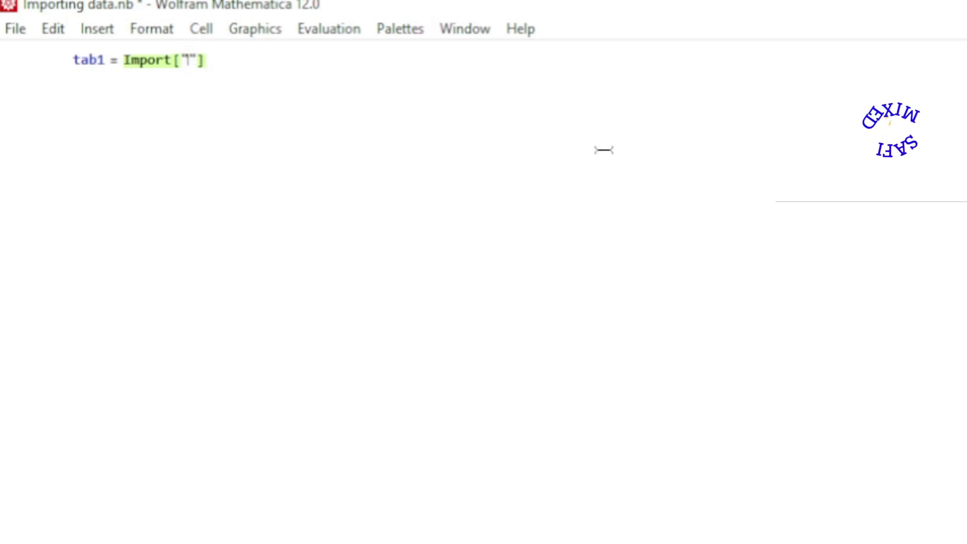
key(ctrl+v)
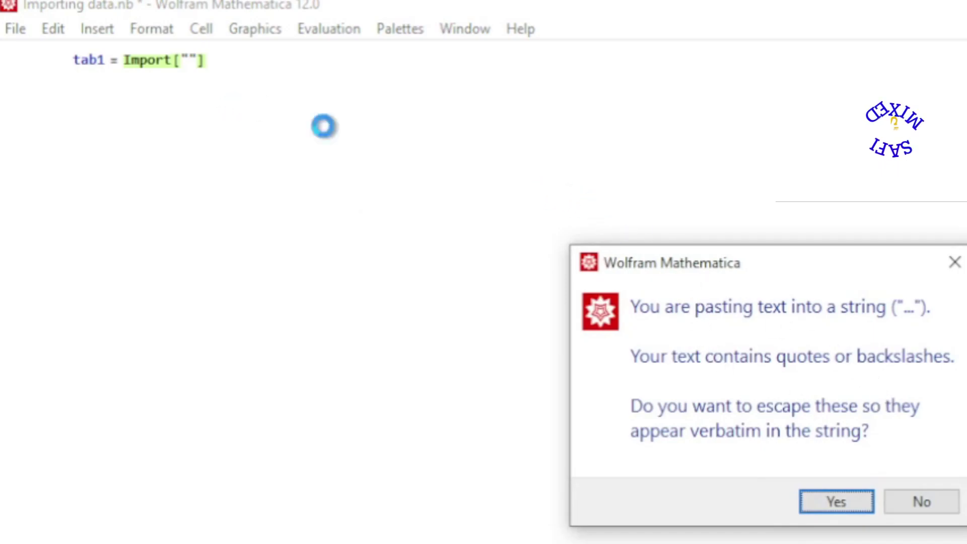
click(836, 502)
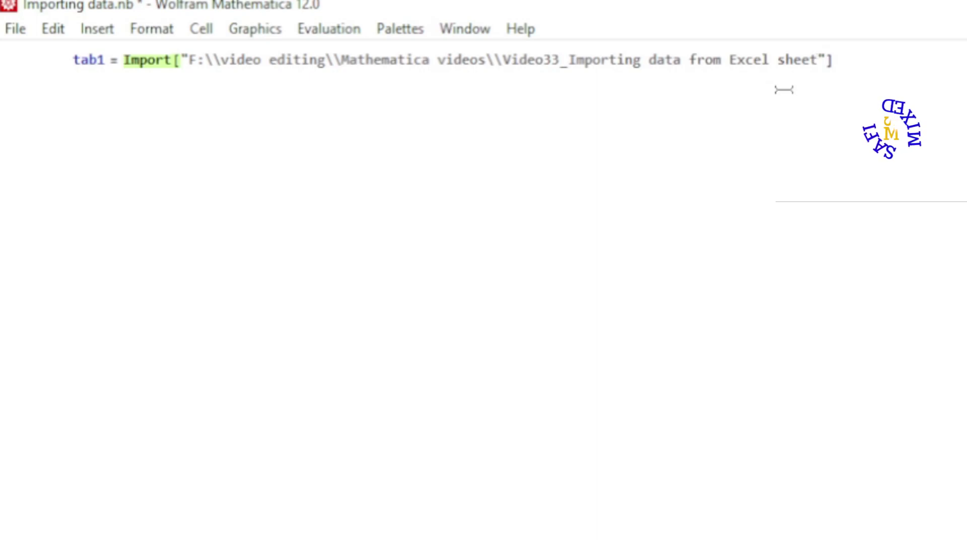
text(\\)
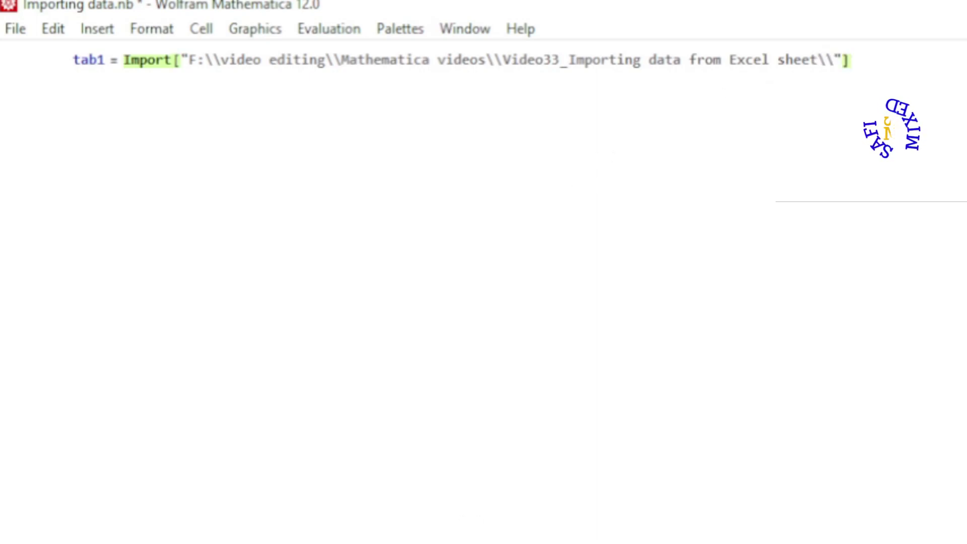
Show the data folder as medium icons in File Explorer and check the data1.dat name.
key(alt+Tab)
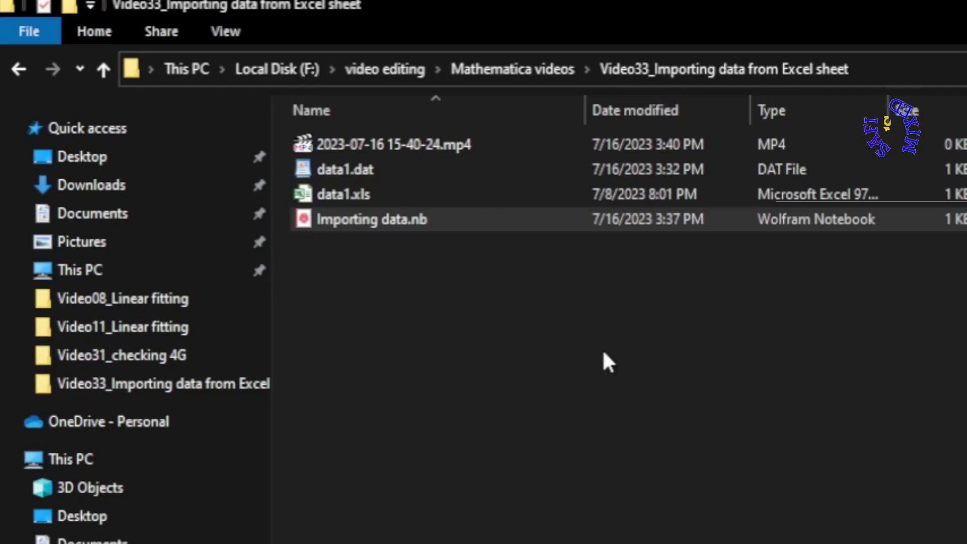
scroll(390, 213, up, 2)
click(226, 31)
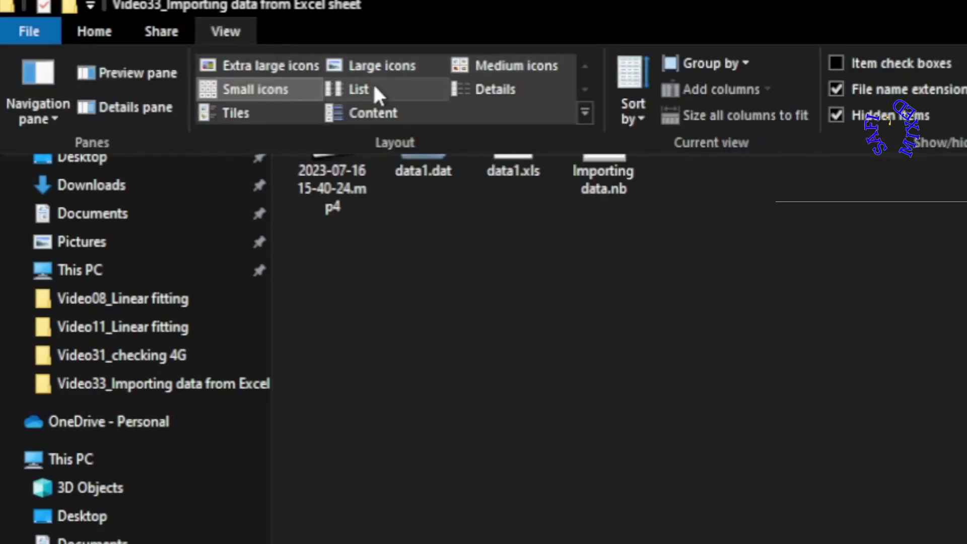
click(532, 71)
scroll(611, 348, up, 3)
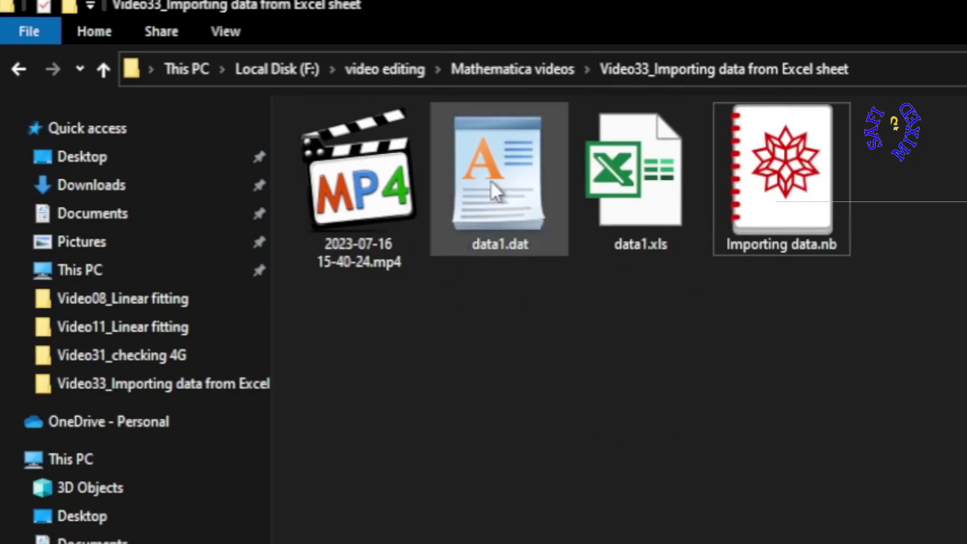
mouse_move(524, 176)
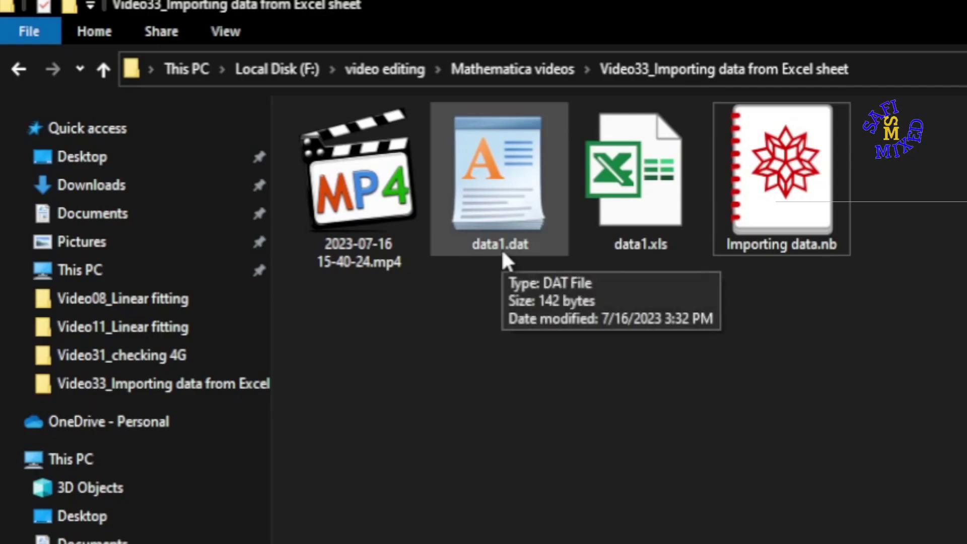
key(alt+Tab)
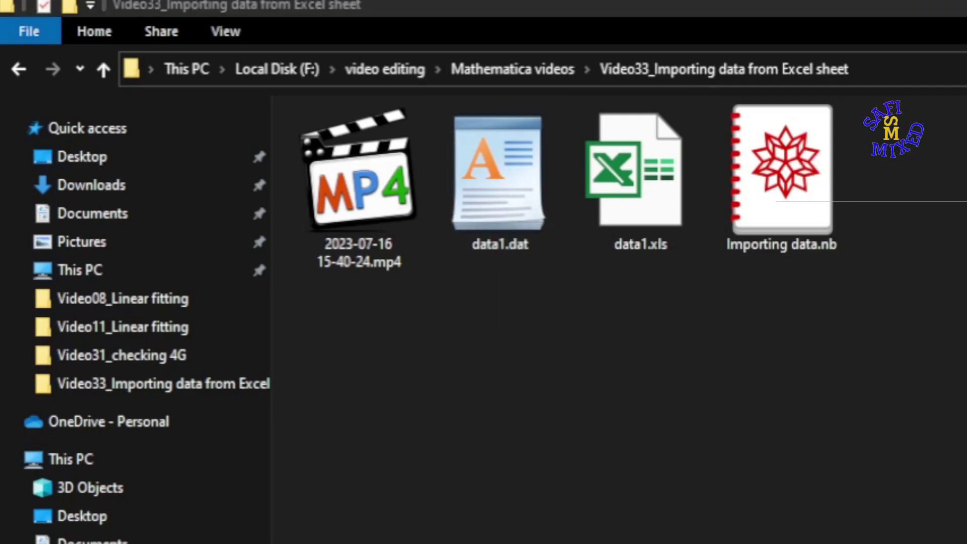
Complete the path with data1.dat, add the "Table" format, and evaluate to list six pairs.
text(data from Excel sheet\\da)
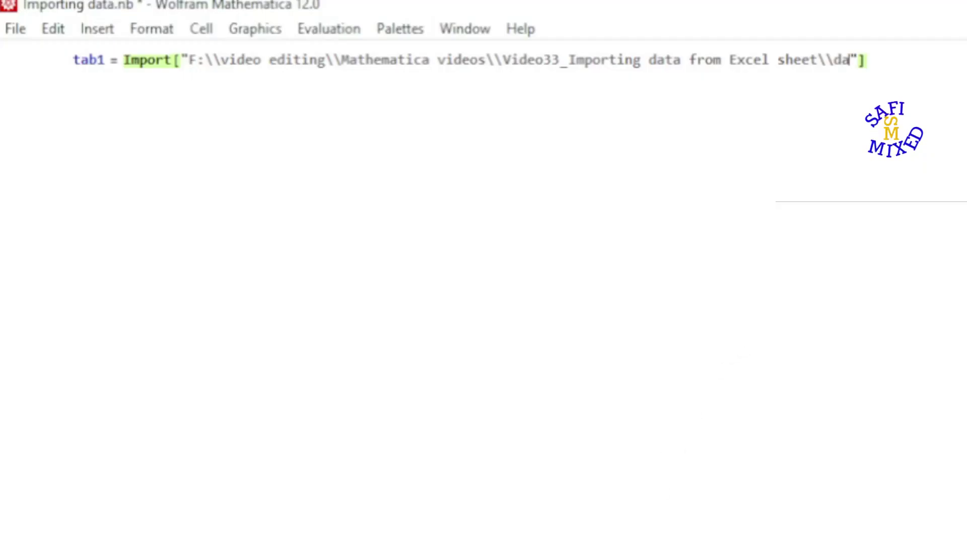
text(1.da)
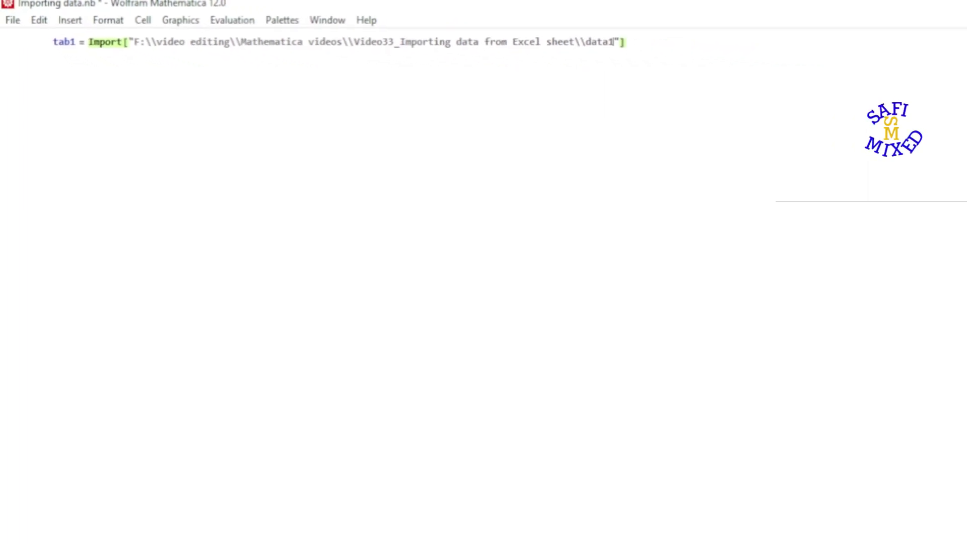
text(t)
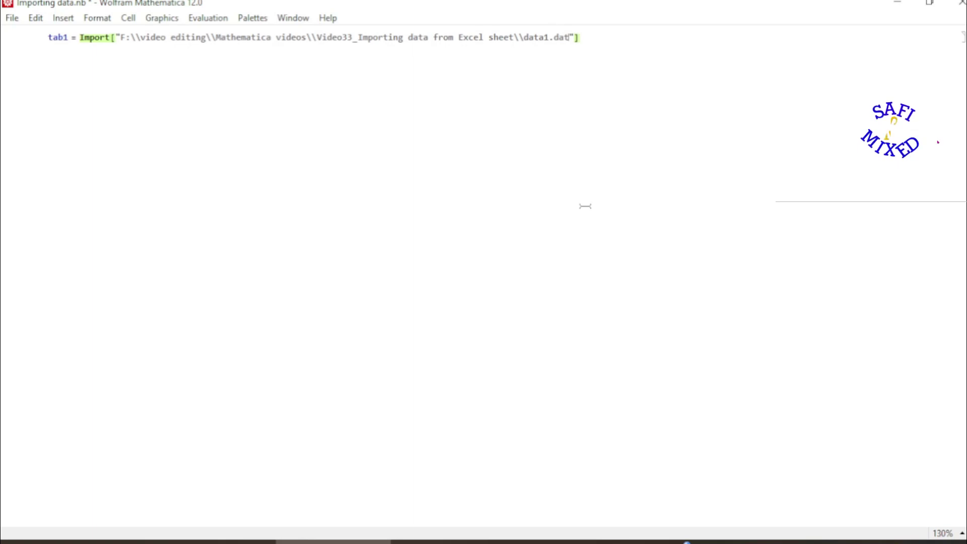
scroll(585, 206, up, 2)
scroll(585, 206, up, 2)
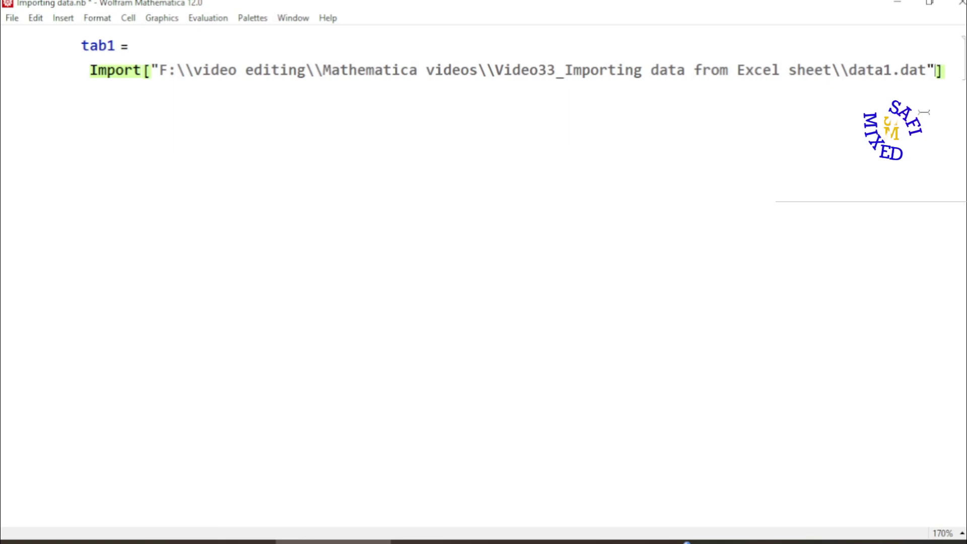
text(, )
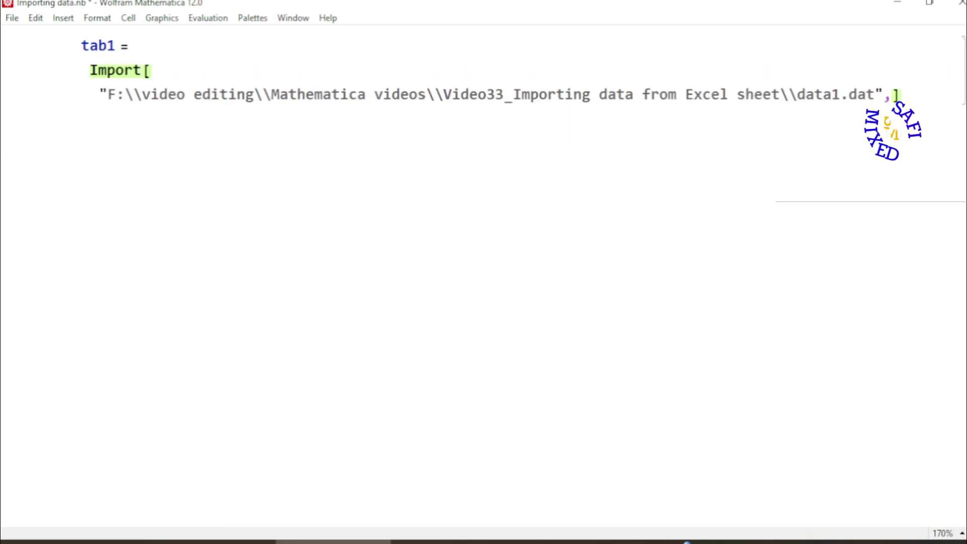
text(")
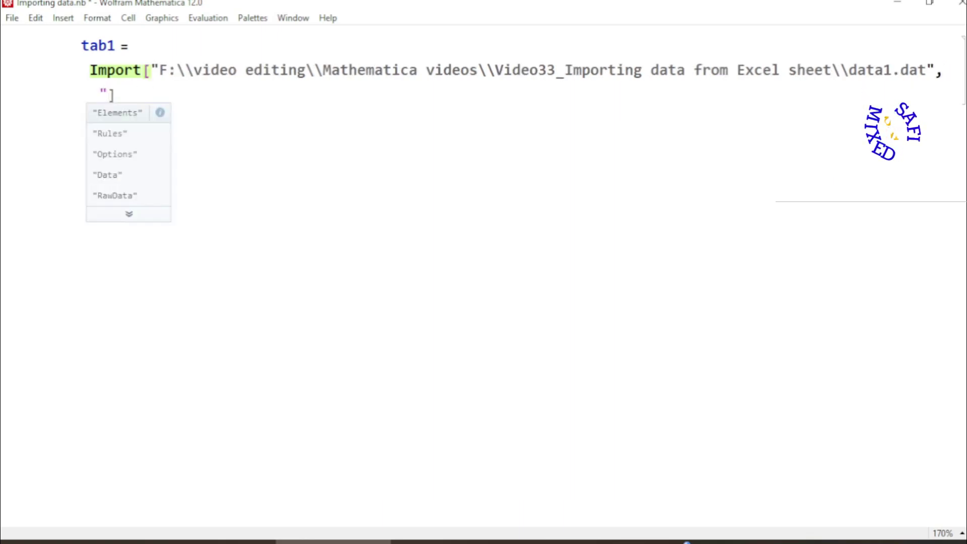
text(Table)
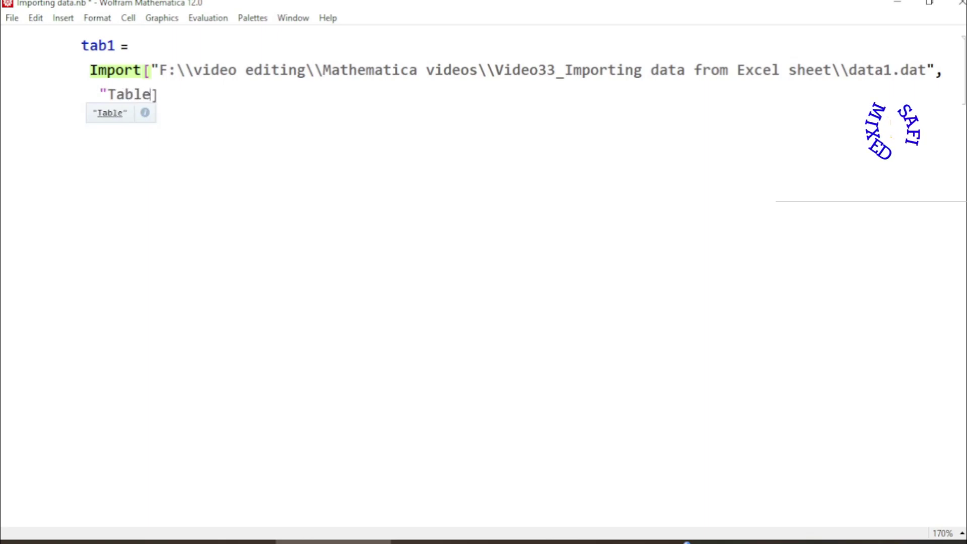
text(")
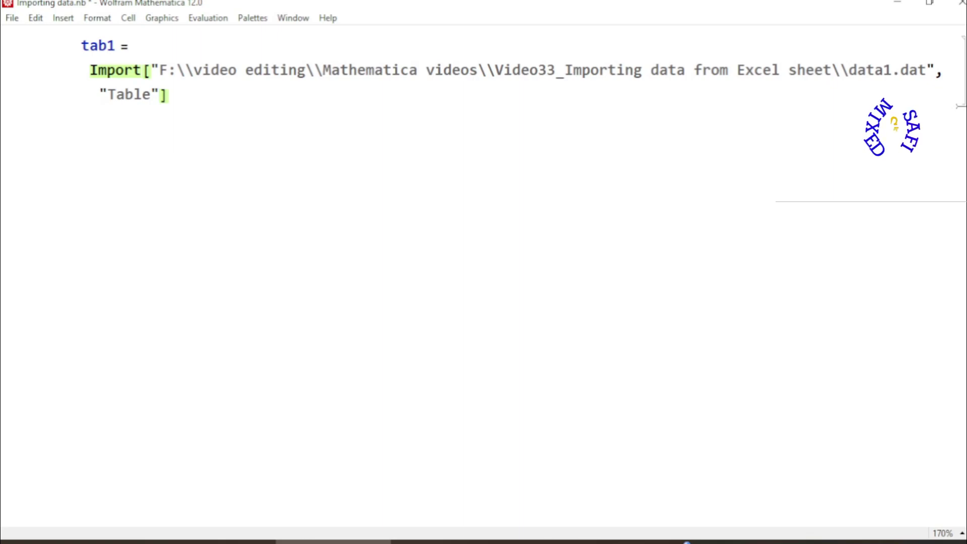
key(shift+Return)
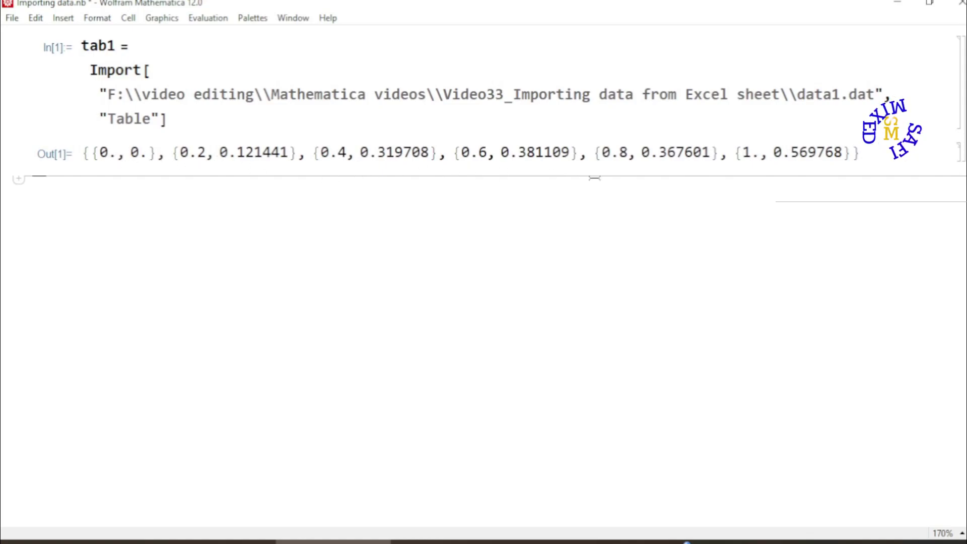
End the tab1 Import line with a semicolon and re-evaluate it without output.
click(179, 121)
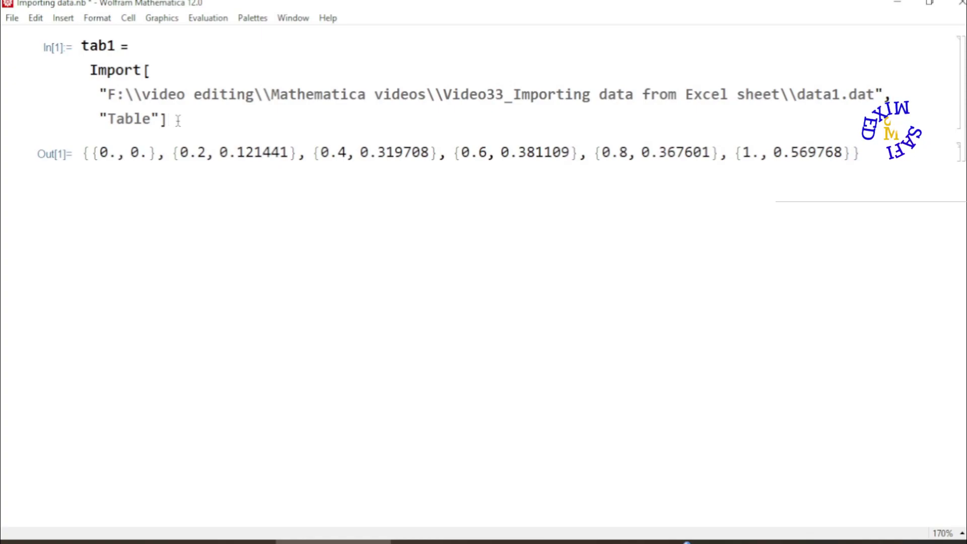
text(;)
key(shift+Return)
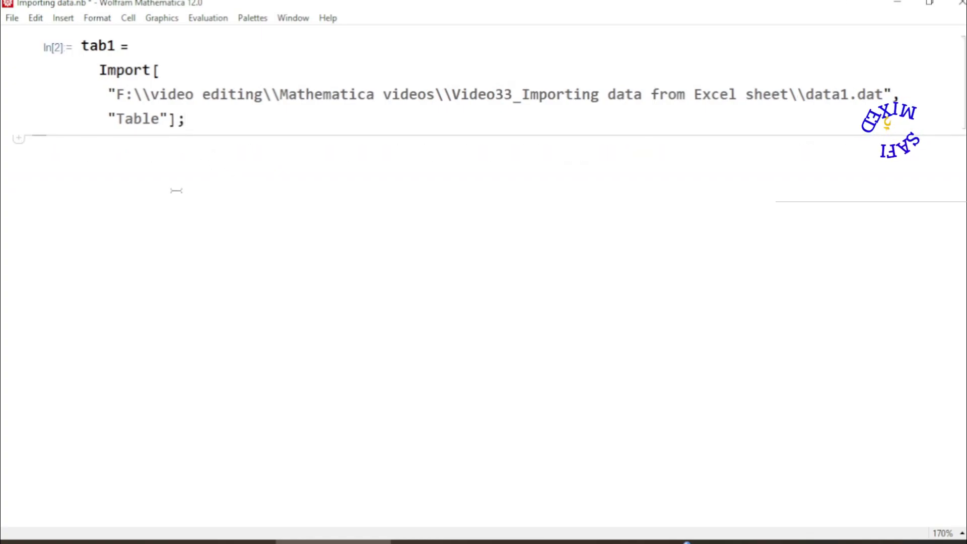
Plot tab1 with ListPlot and begin adding a PlotStyle option.
text(Lis)
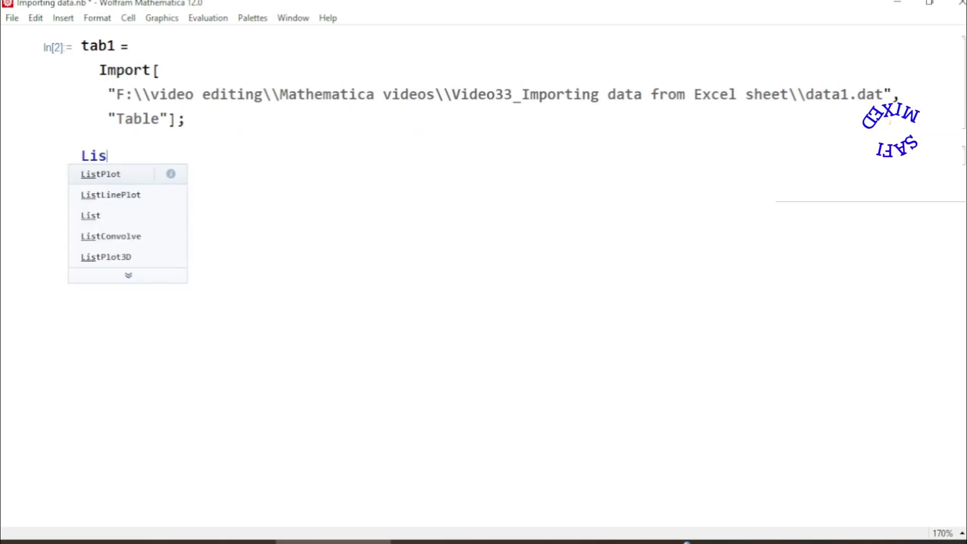
text(tPlot)
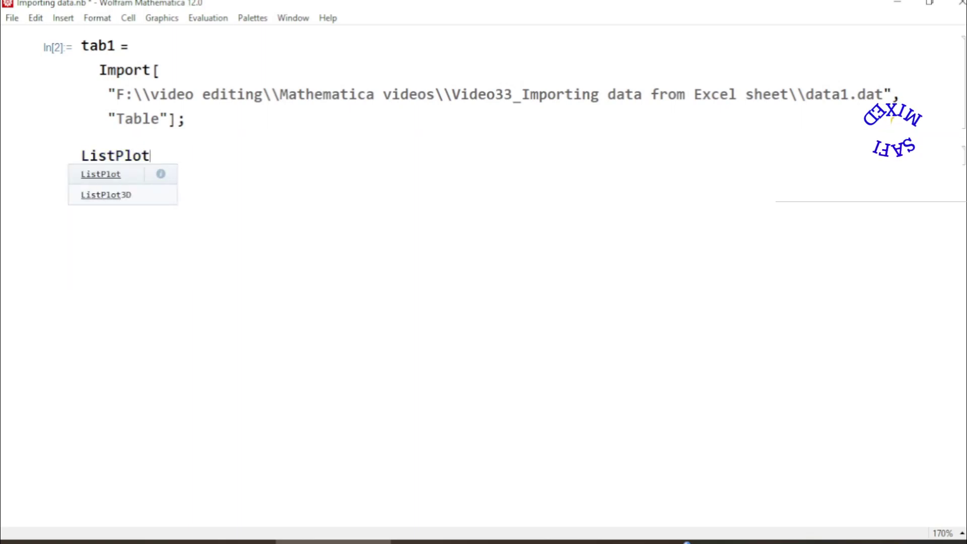
text([tab)
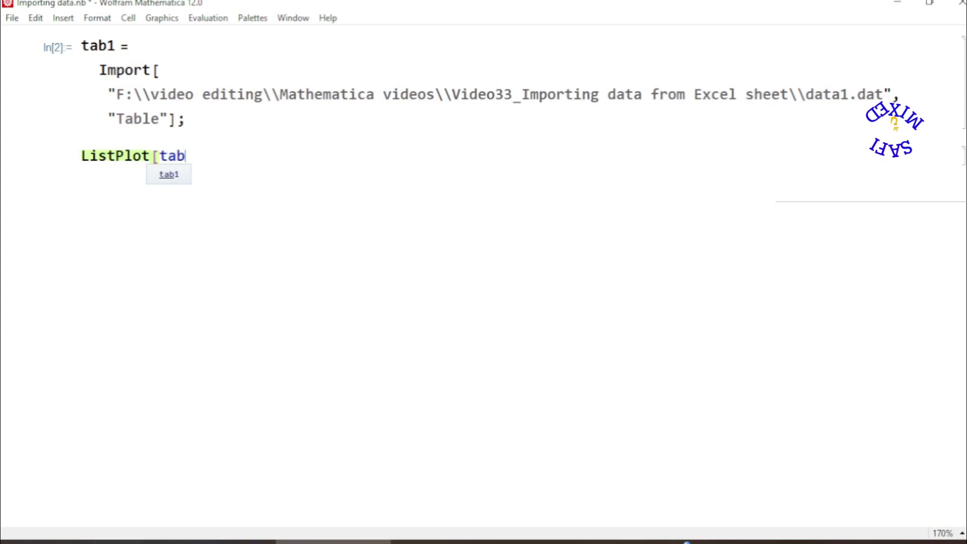
text(1])
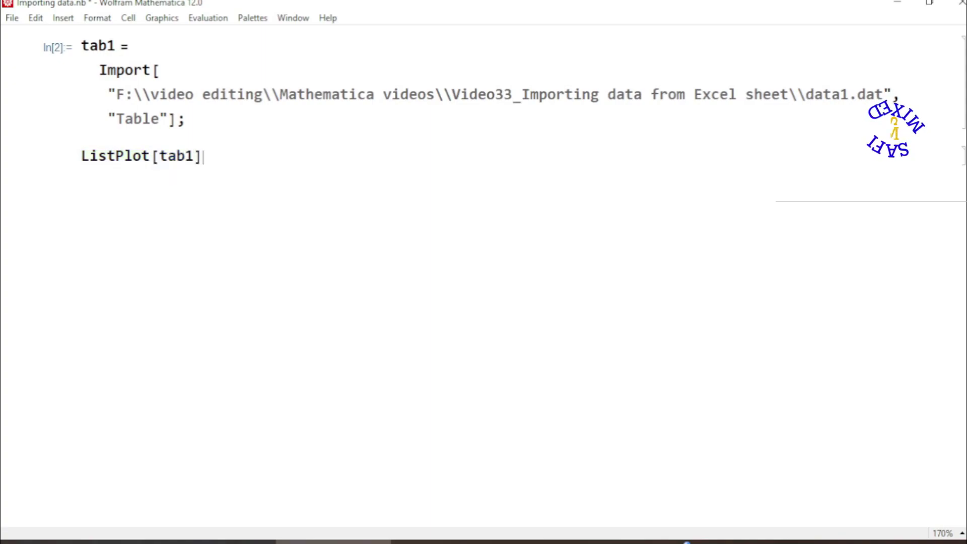
key(shift+Return)
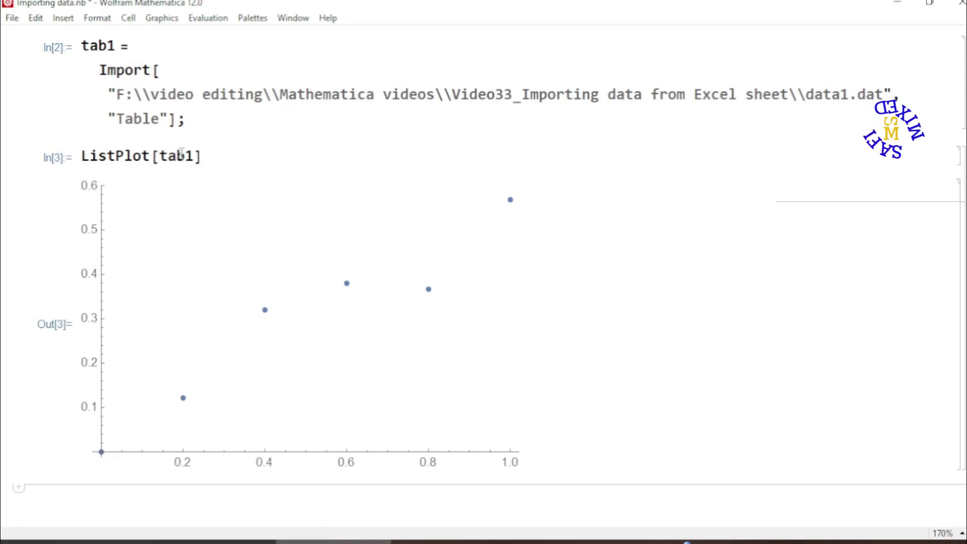
click(193, 155)
text(,)
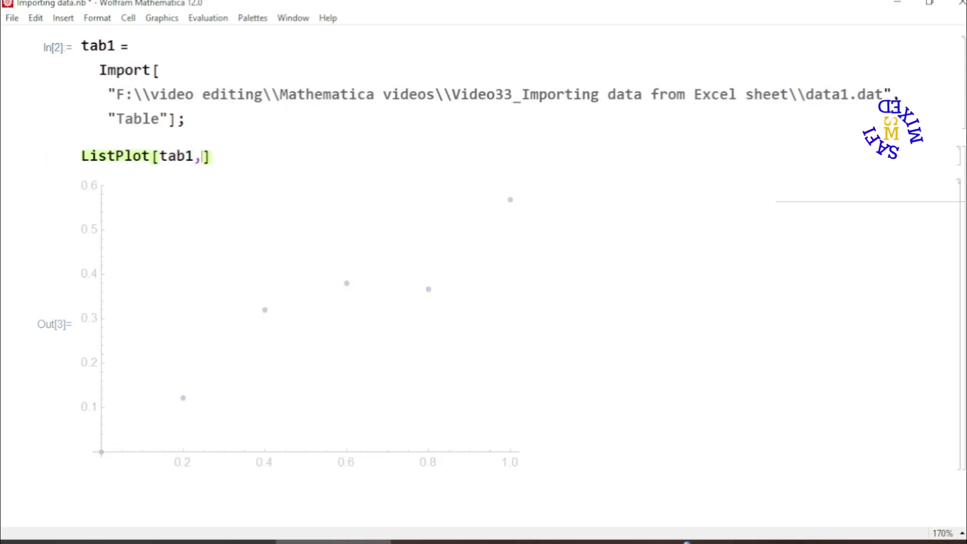
text(Pl)
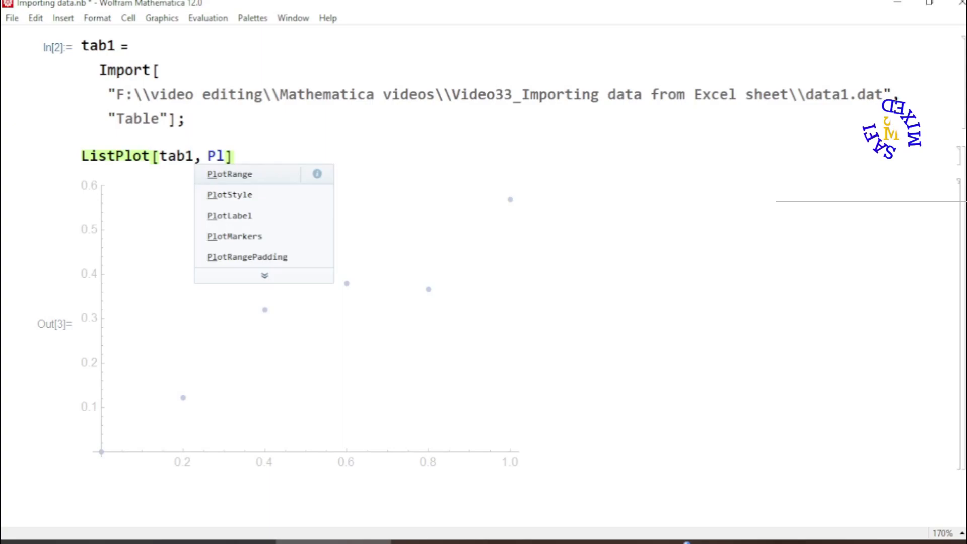
text(otS)
key(BackSpace)
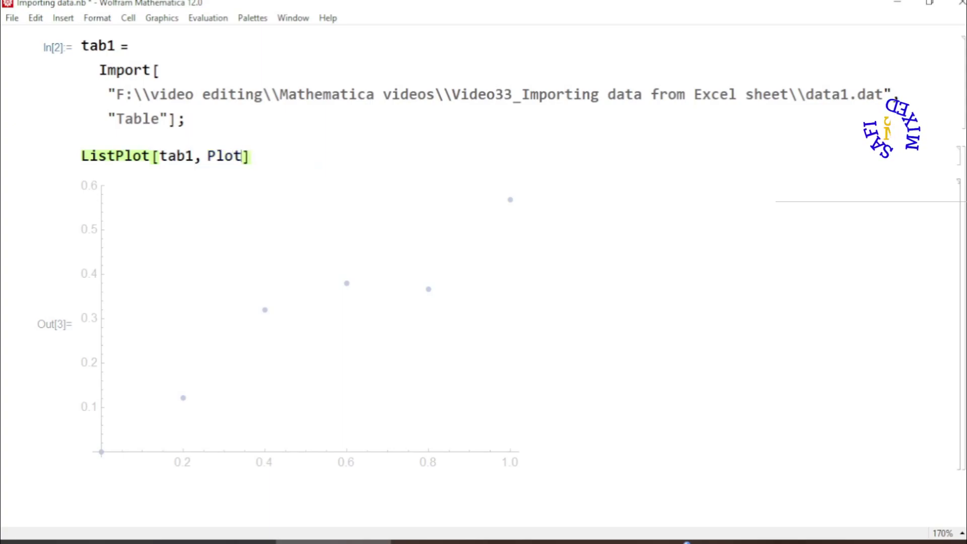
text(Sty)
key(Return)
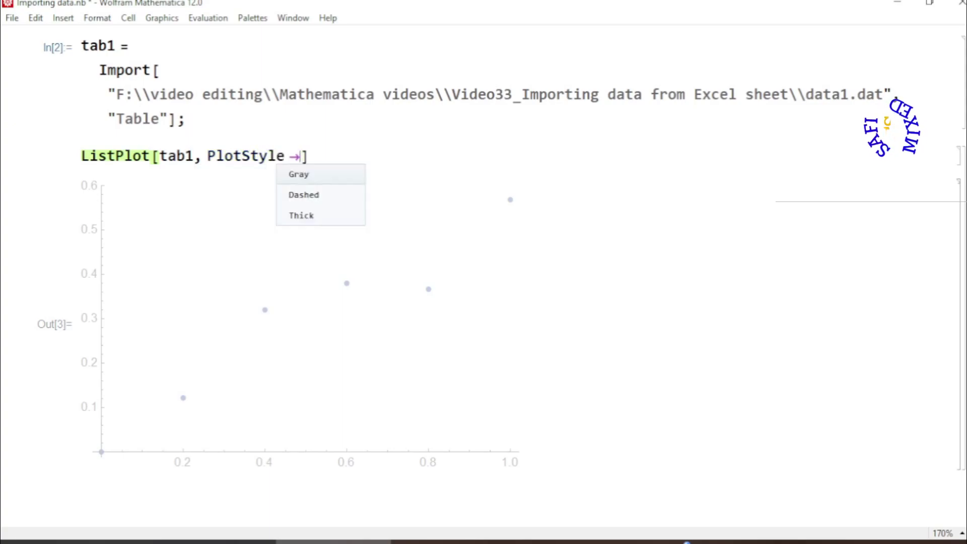
Set the plot style to {Green, PointSize[0.02]} and redraw the points.
text({)
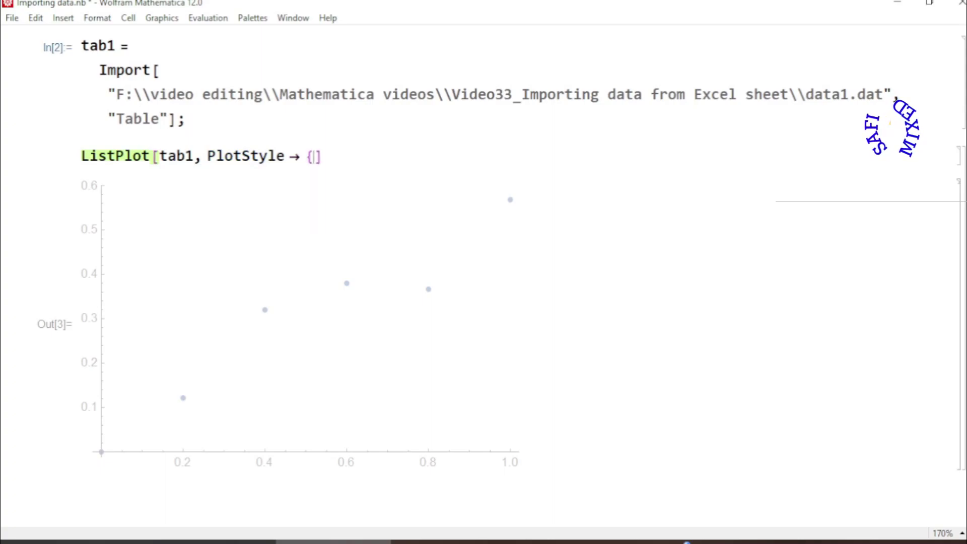
text(Po)
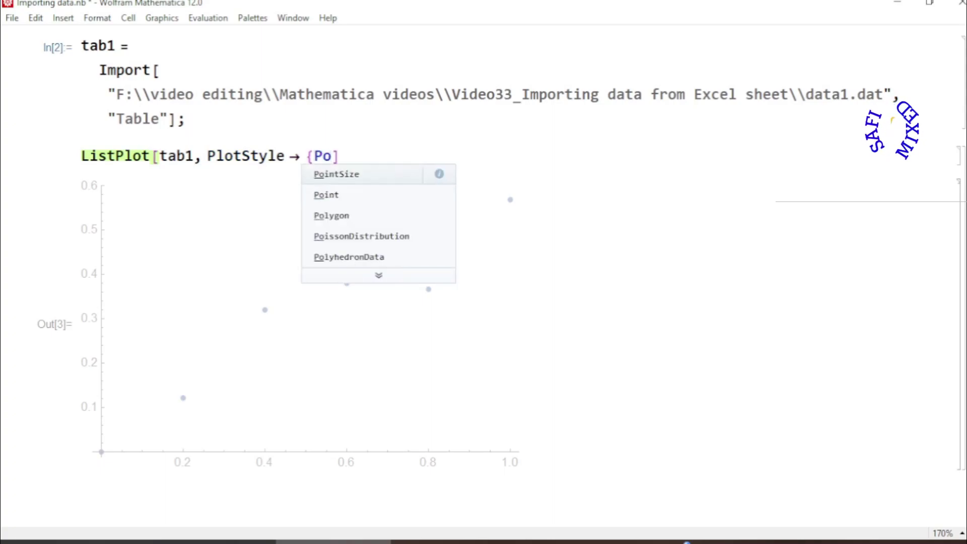
key(Return)
text([0.02]})
key(shift+Return)
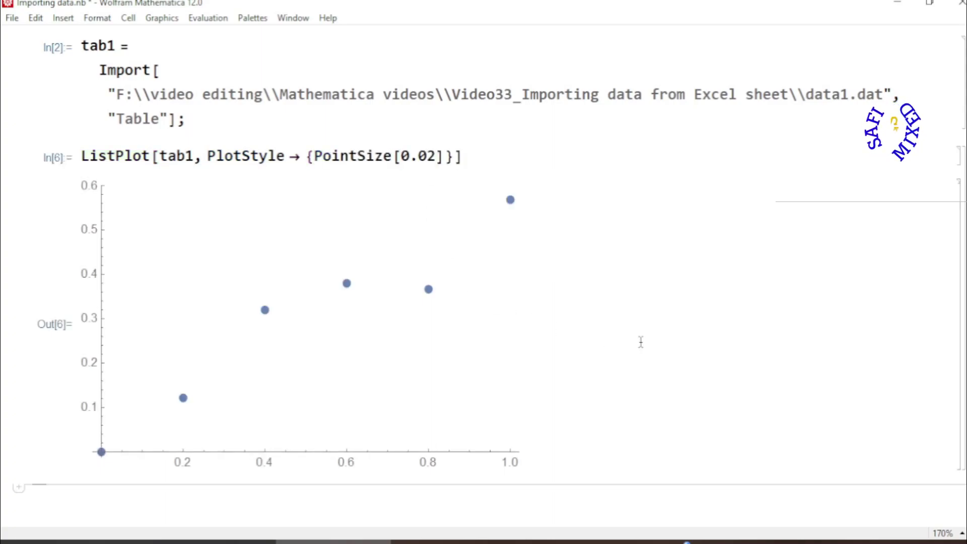
key(Up)
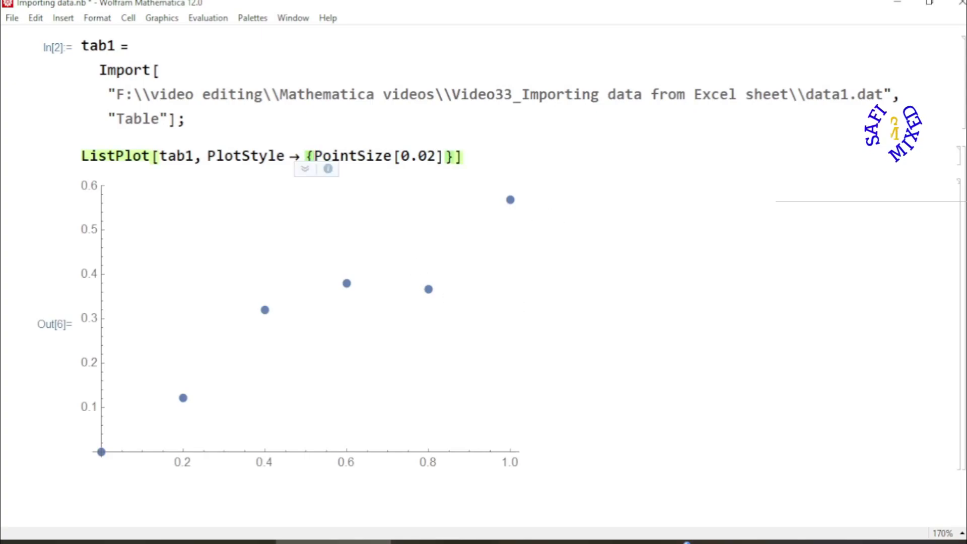
text(Green)
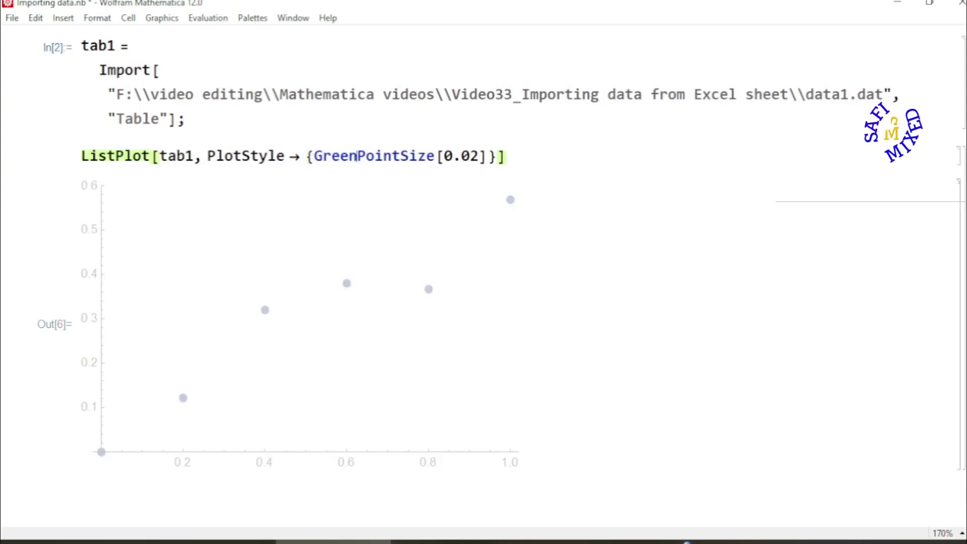
text(,)
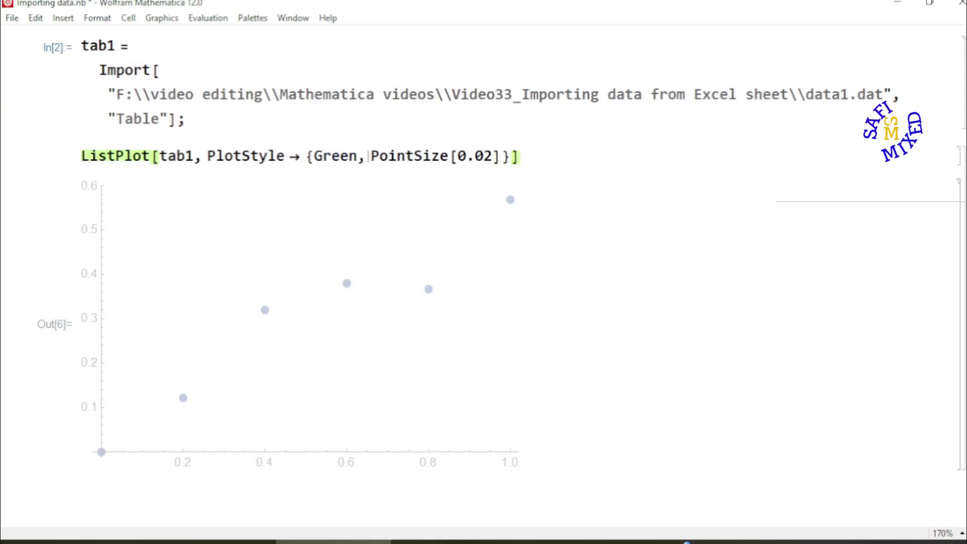
key(shift+Return)
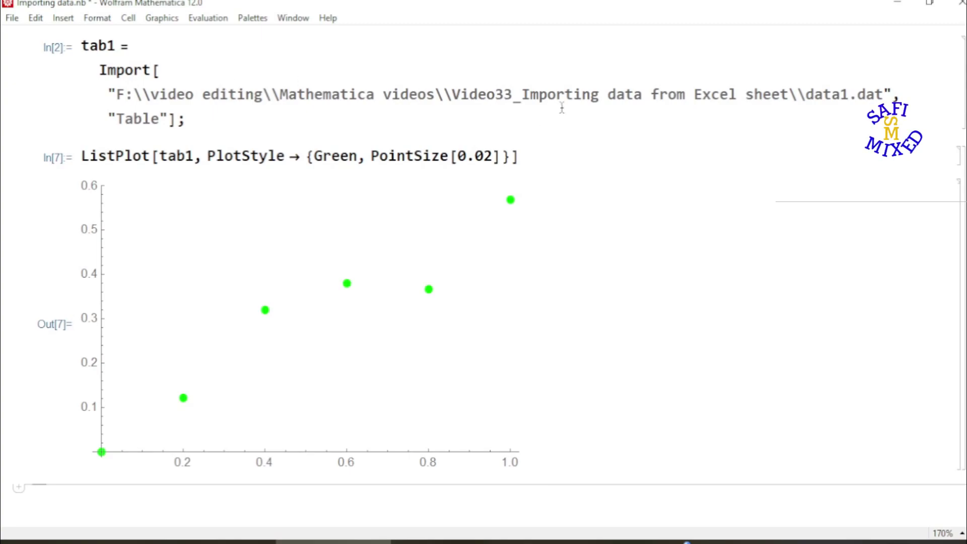
Copy the tab1 import cell below the plot and rename its variable to tab2.
click(964, 95)
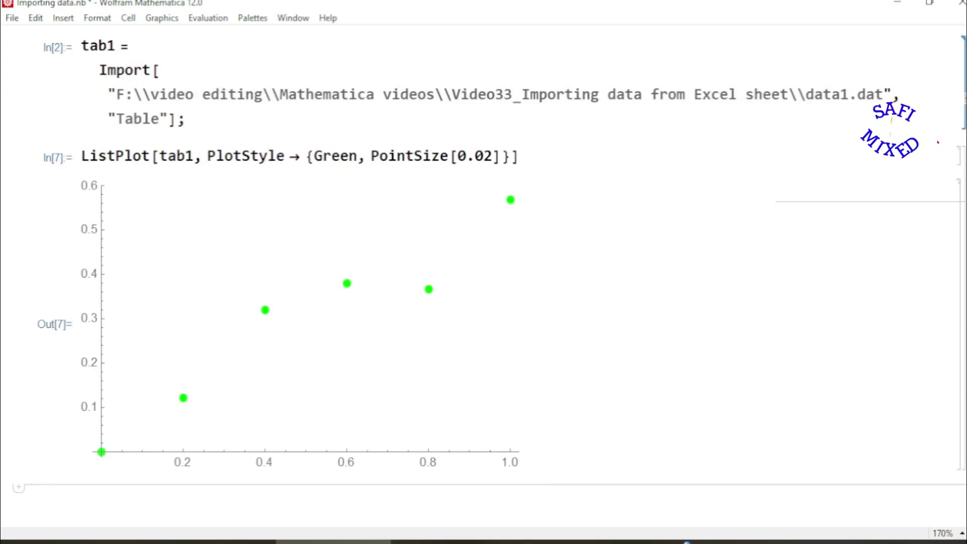
click(963, 81)
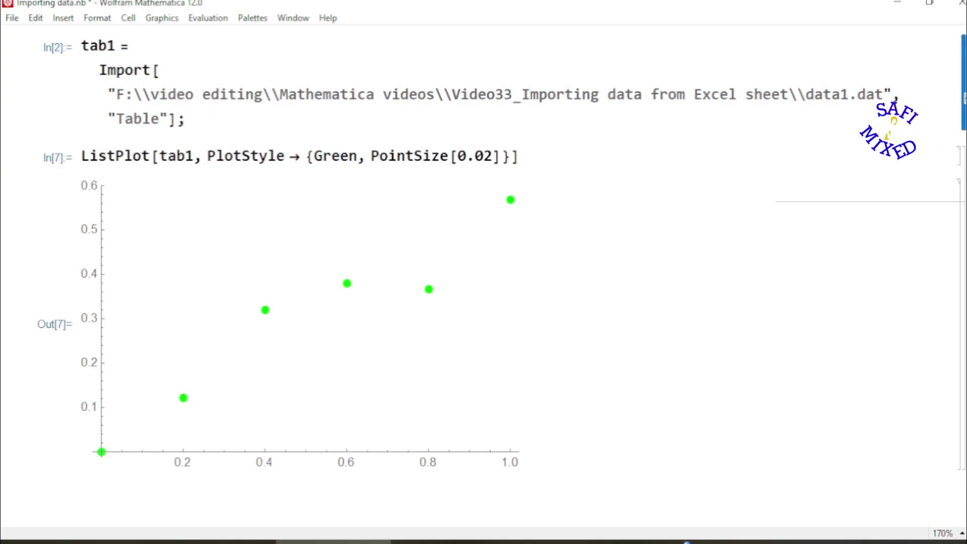
click(489, 134)
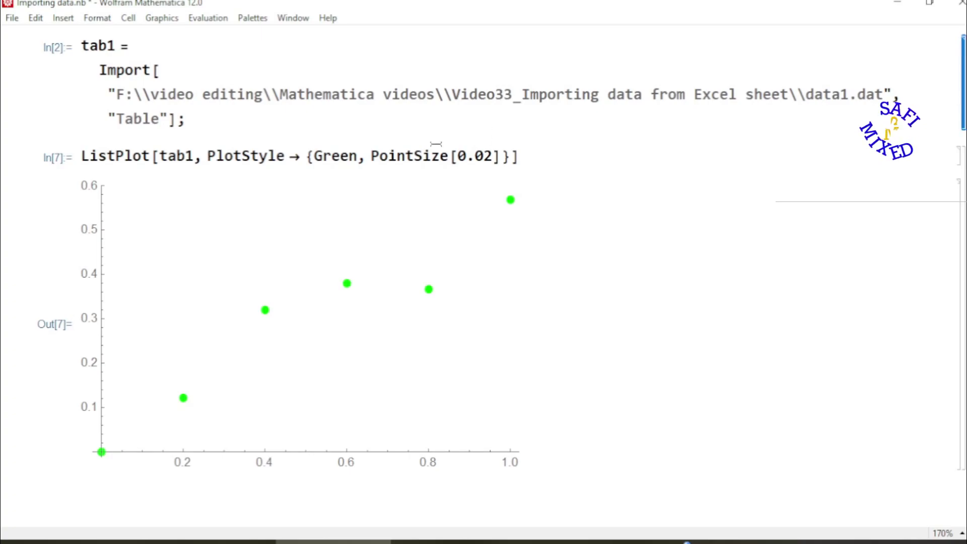
scroll(437, 144, down, 5)
click(187, 326)
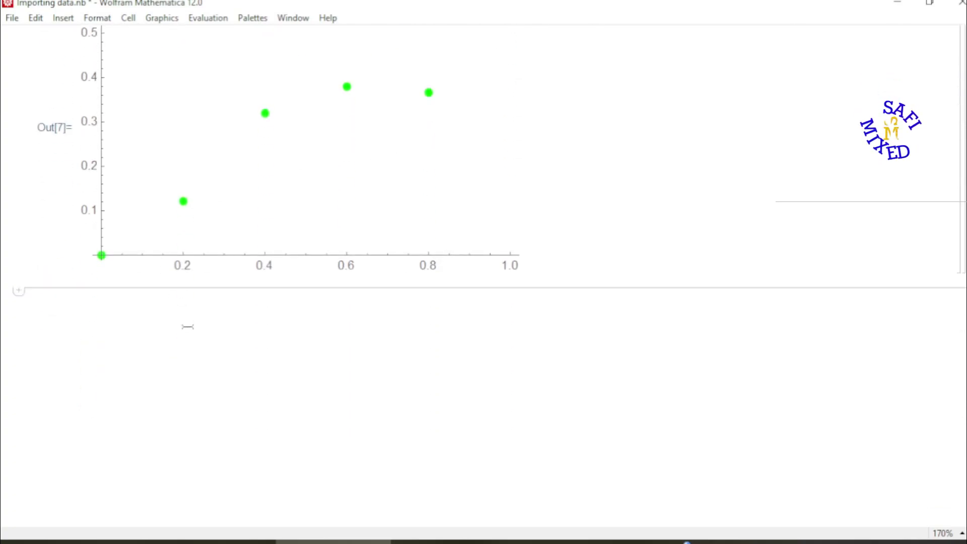
text(tab1 = Import["F:\\video editing\\Mathematica videos\\Video33_Importing data from Excel sheet\\data1.dat", "Table"];)
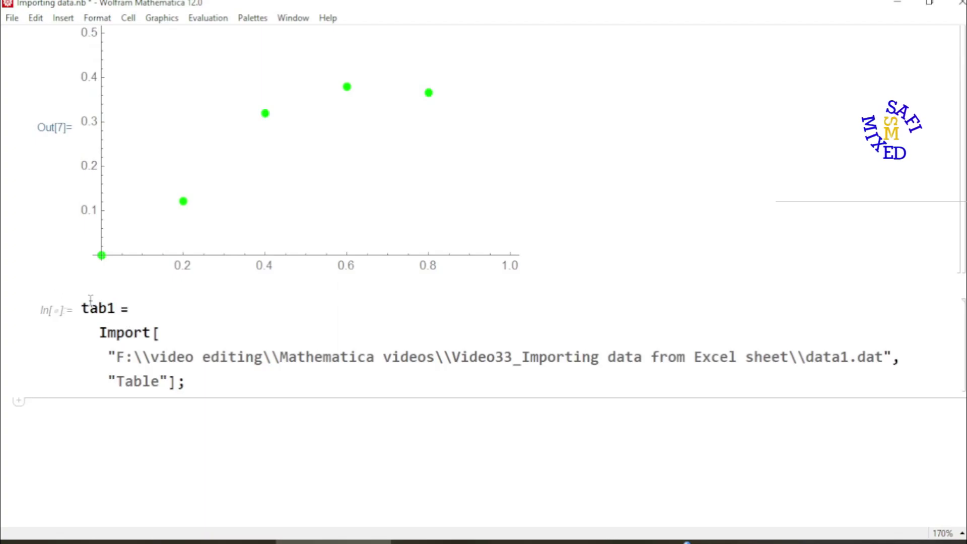
click(117, 309)
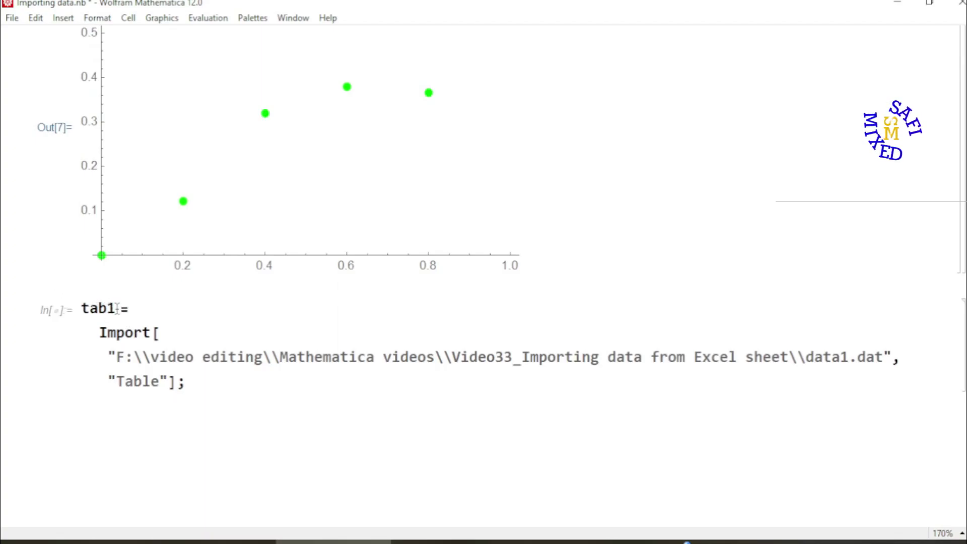
key(BackSpace)
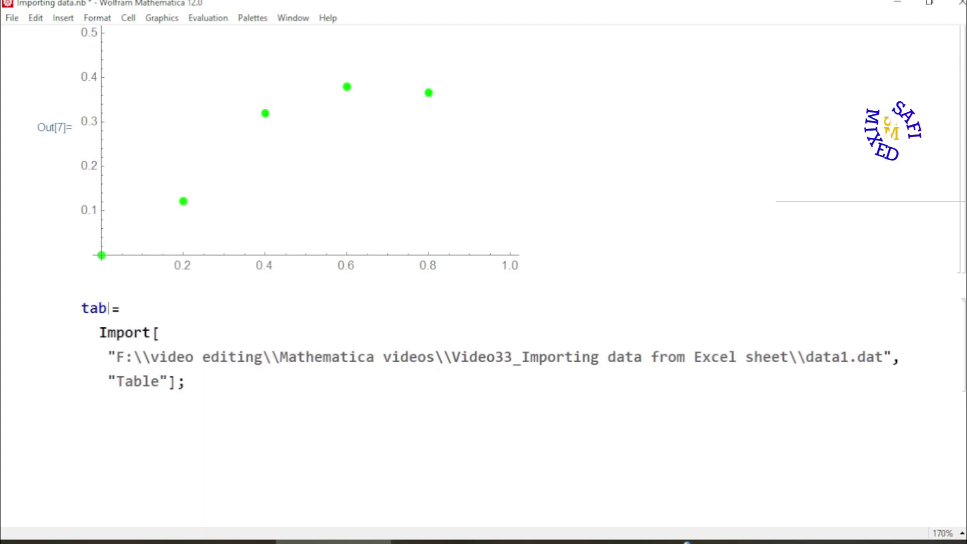
text(2)
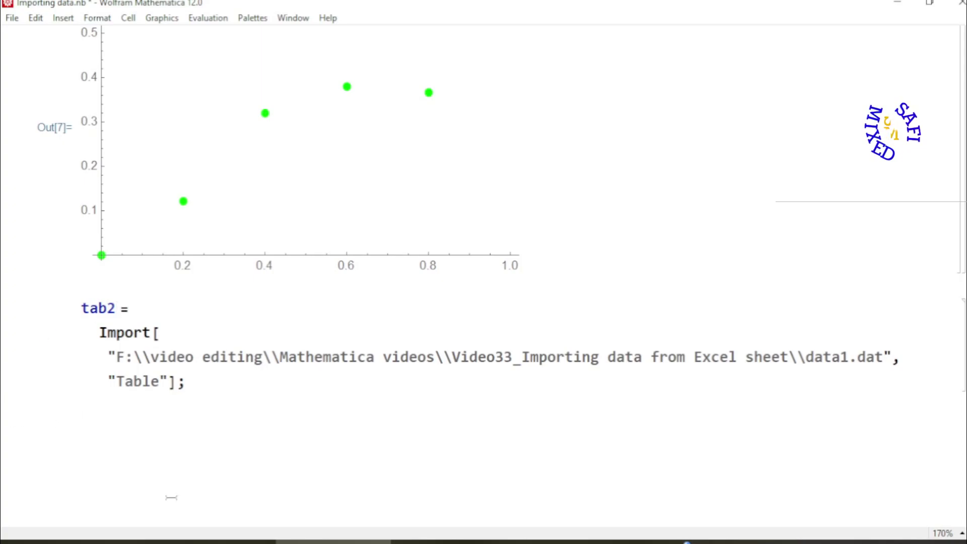
Change the imported file's extension from .dat to .xls and evaluate the tab2 import.
click(218, 543)
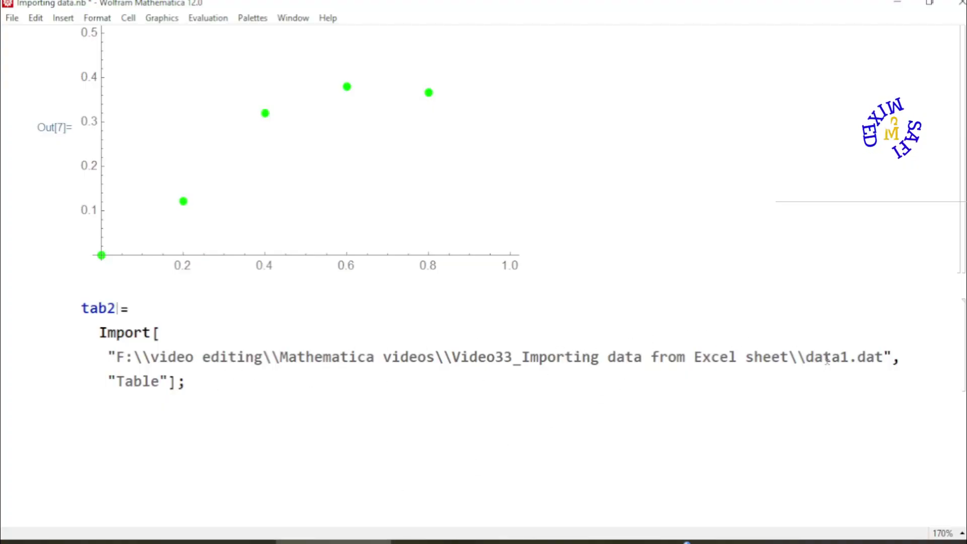
click(880, 358)
key(BackSpace)
key(BackSpace)
key(BackSpace)
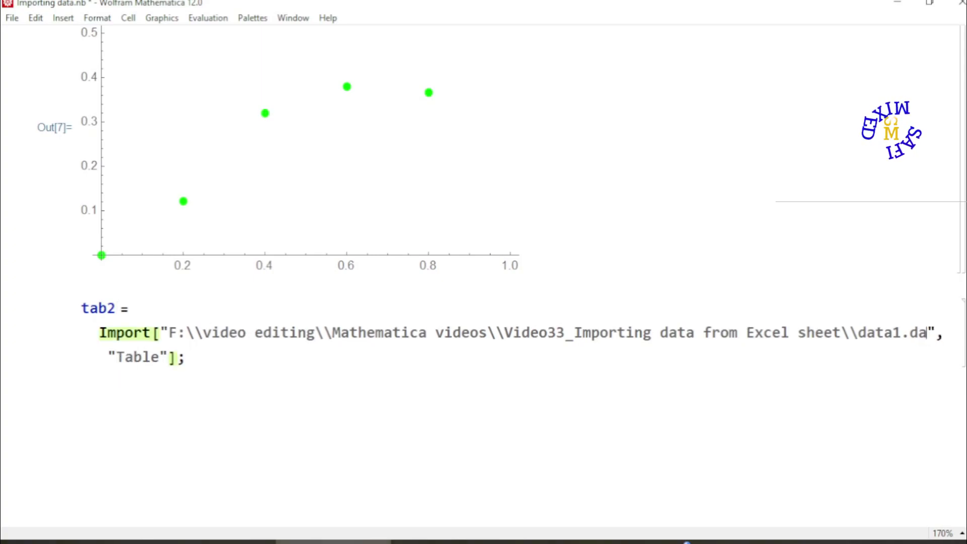
text(xls)
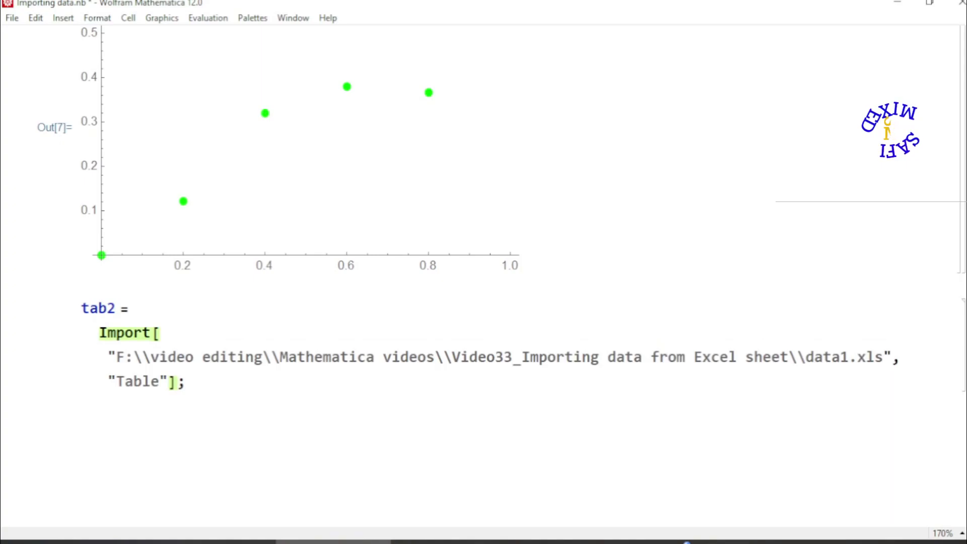
key(shift+Return)
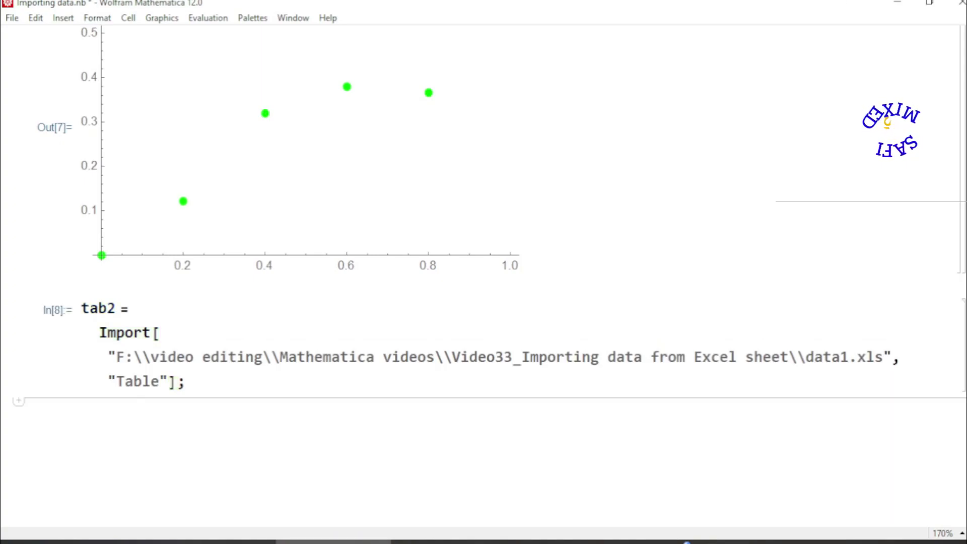
text(tab)
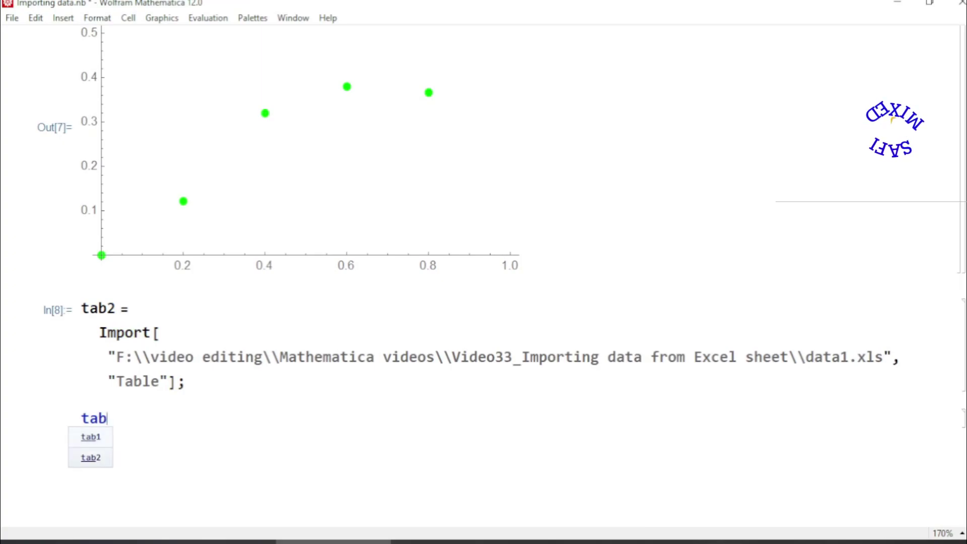
text(2)
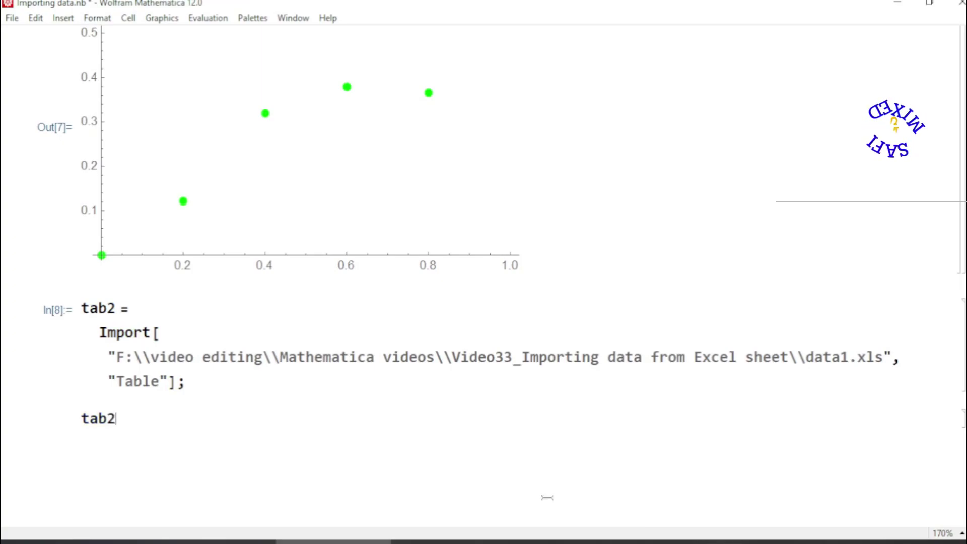
Evaluate tab2 to list its six pairs, then select the tab1 ListPlot cell.
key(shift+Return)
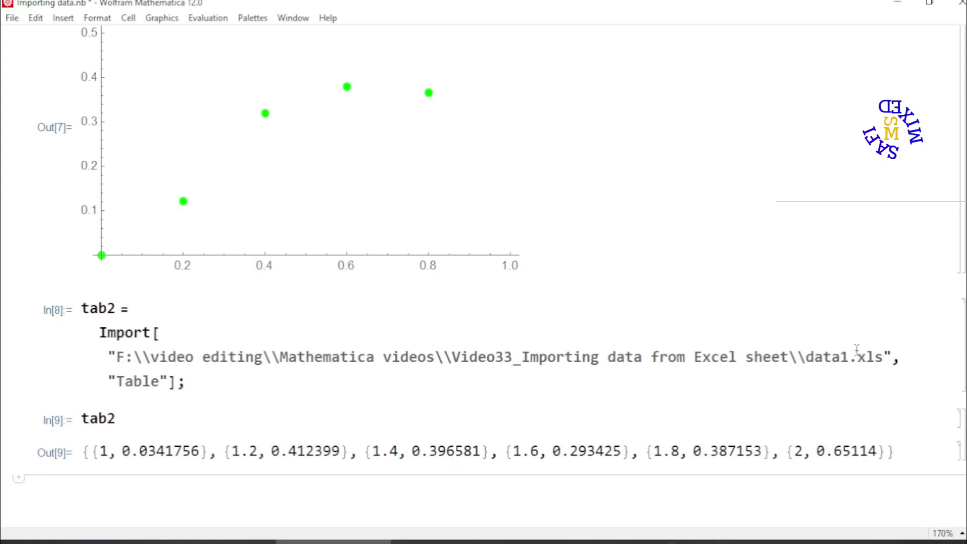
drag(883, 356, 802, 356)
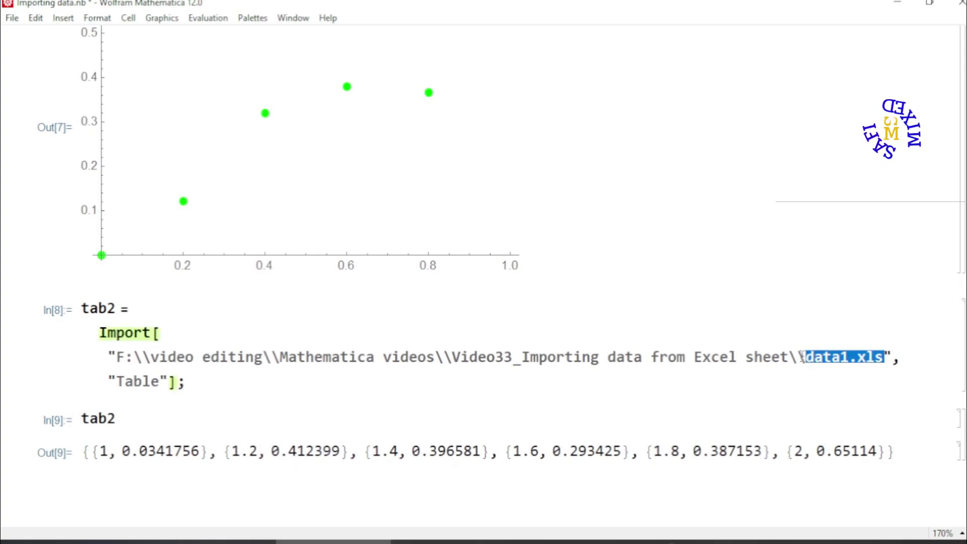
scroll(704, 174, up, 5)
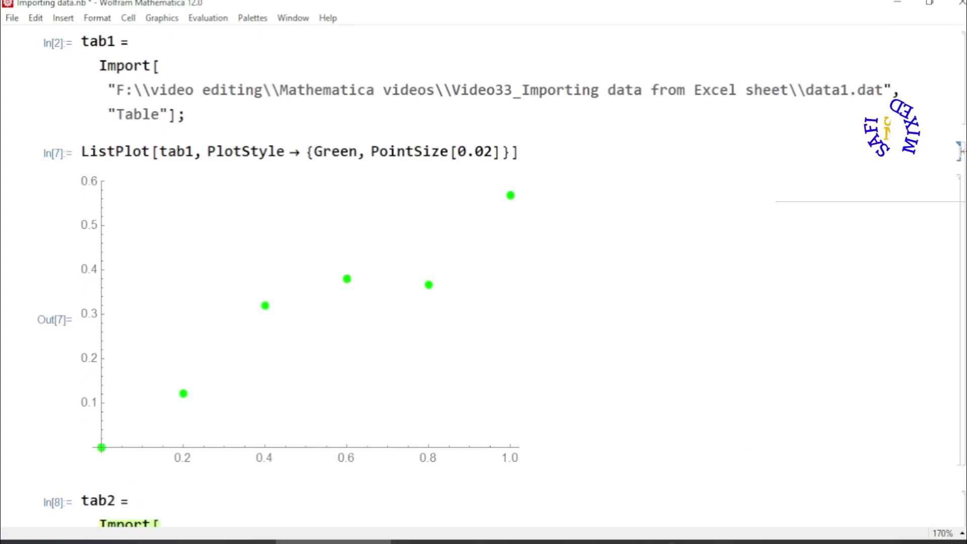
click(960, 151)
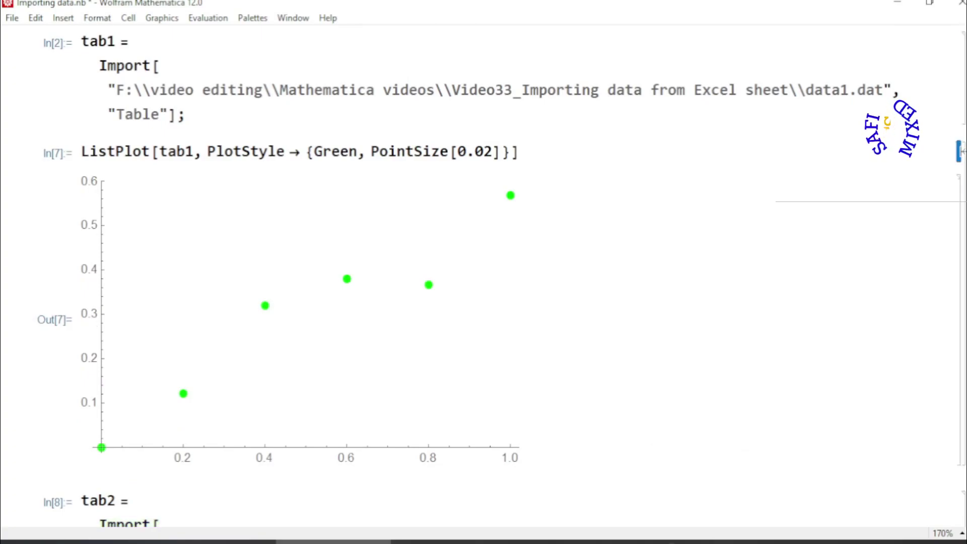
scroll(655, 226, down, 9)
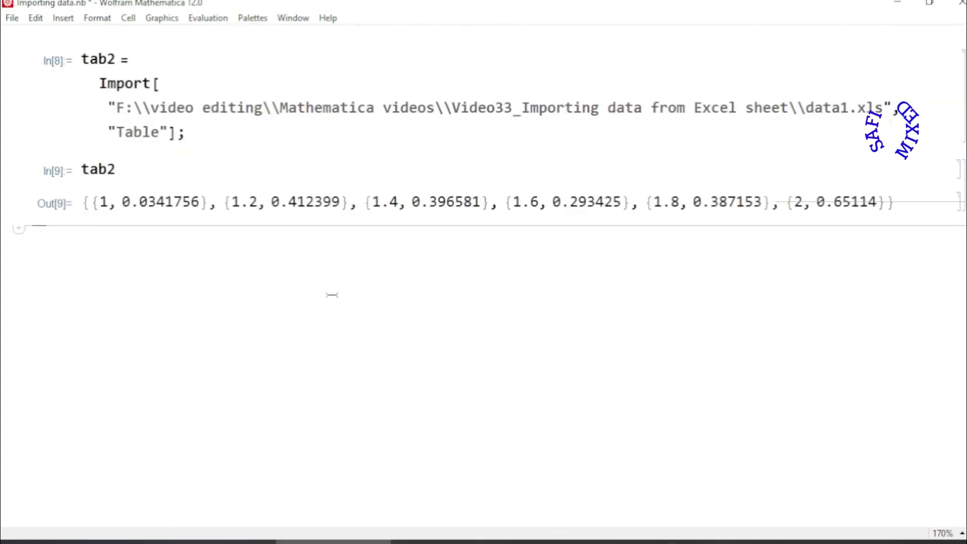
Duplicate the ListPlot cell and plot tab2 instead of tab1 with green points.
text(ListPlot[tab1, PlotStyle → {Green, PointSize[0.02]}])
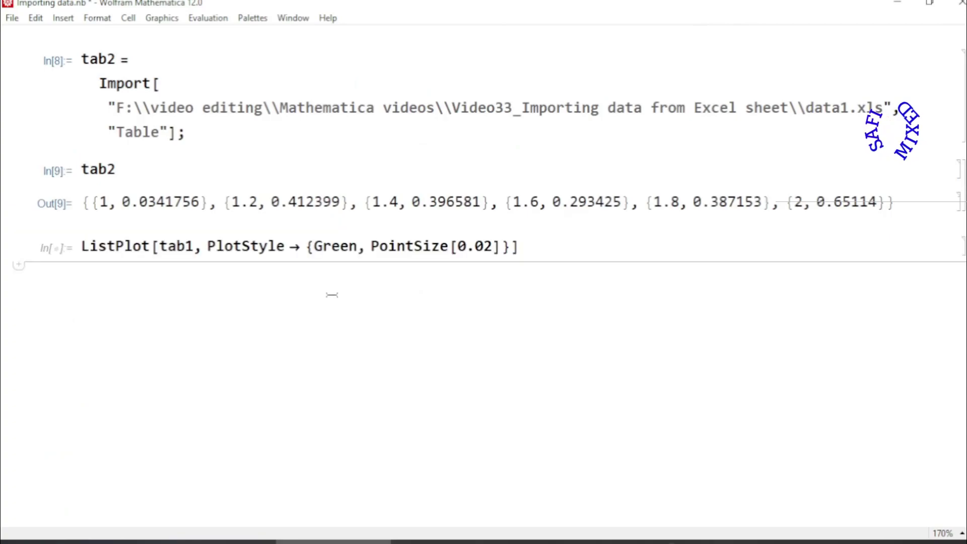
click(194, 247)
key(BackSpace)
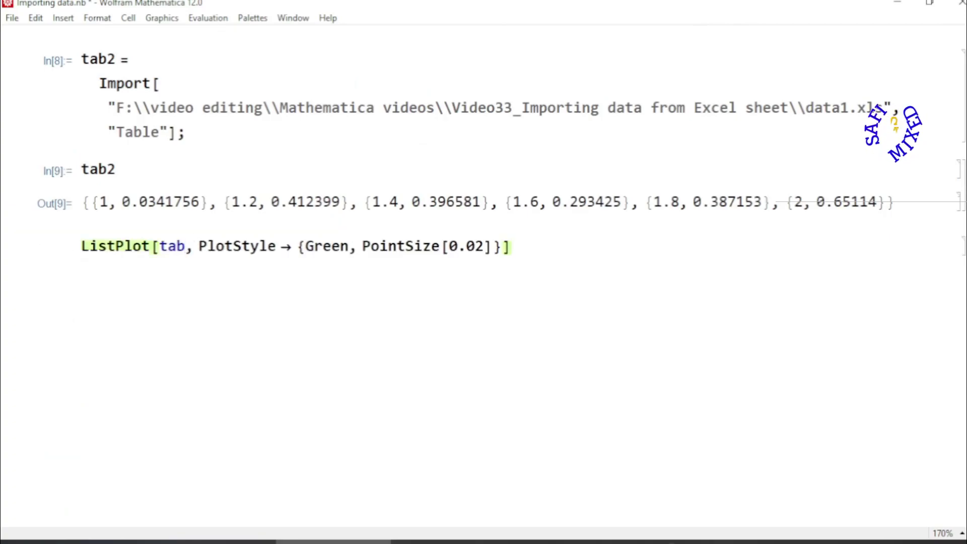
text(2)
key(shift+Return)
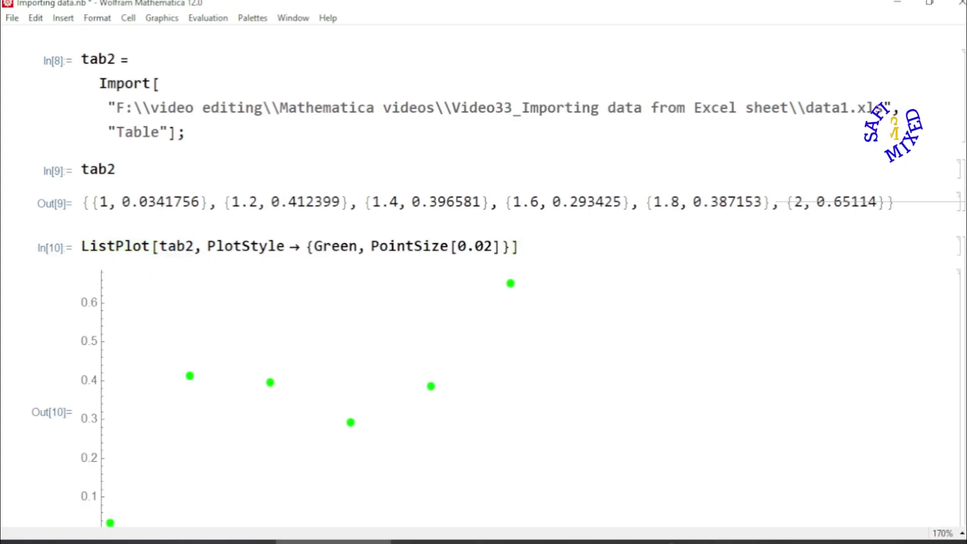
Change the point colour from Green to Red and re-evaluate the tab2 plot.
click(359, 250)
key(BackSpace)
key(BackSpace)
key(BackSpace)
key(BackSpace)
key(BackSpace)
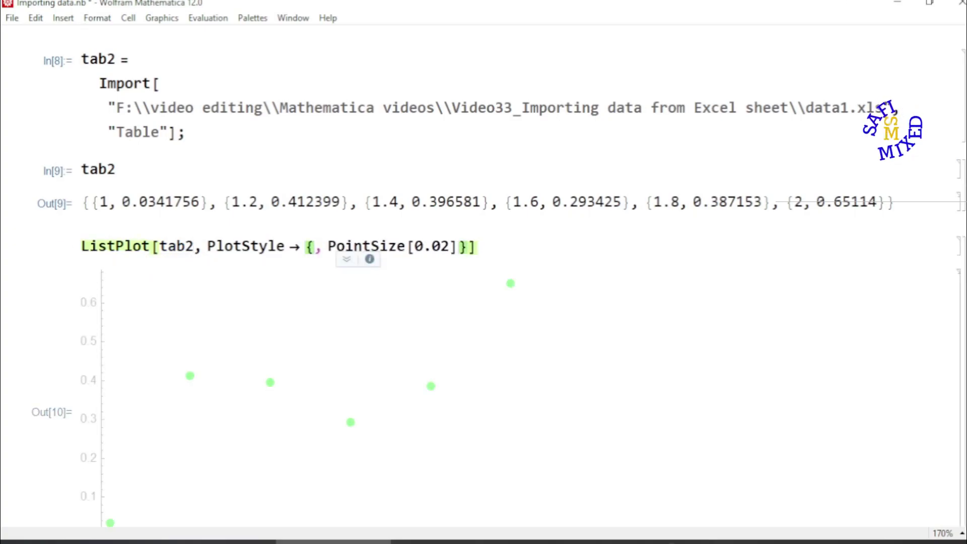
text(Re)
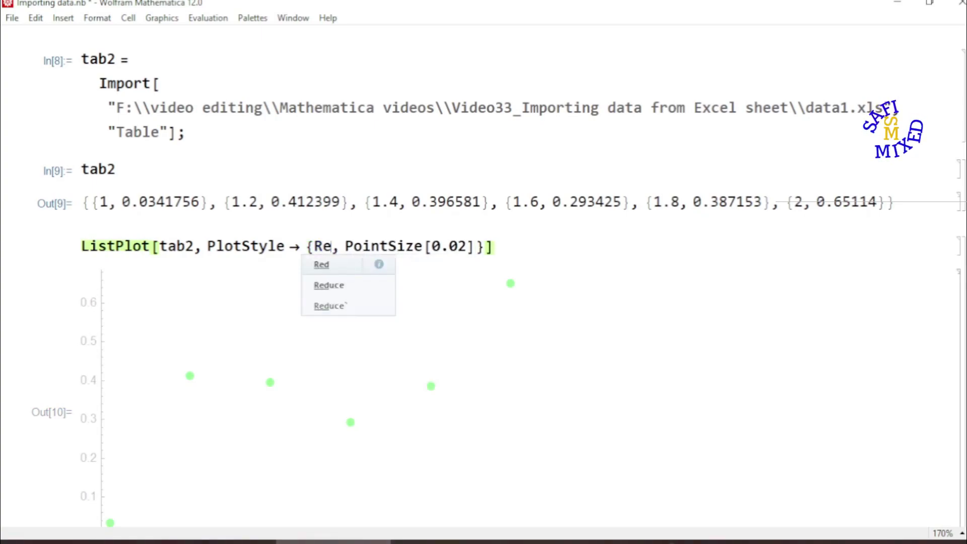
text(d)
key(shift+Return)
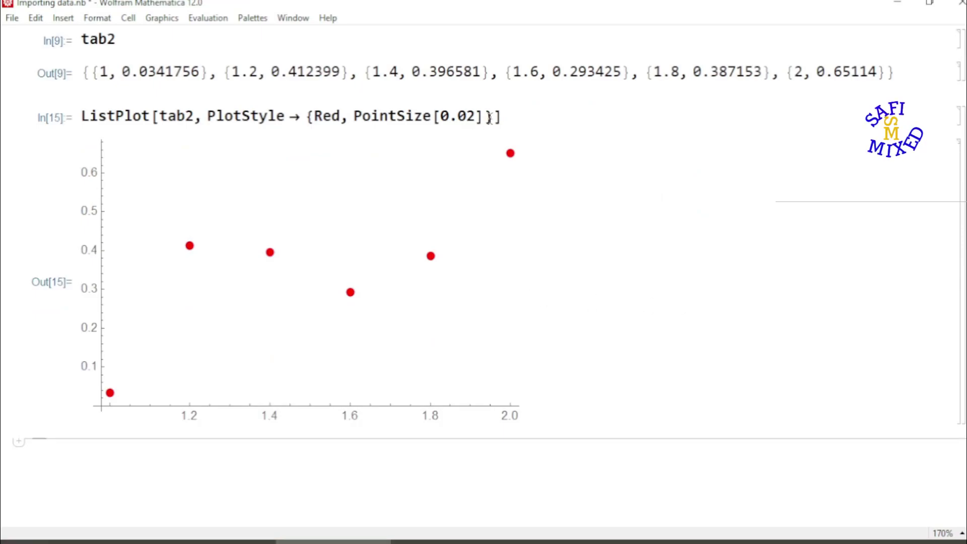
Add Frame->True to the tab2 ListPlot and re-evaluate to draw a framed red plot.
click(492, 118)
text(,)
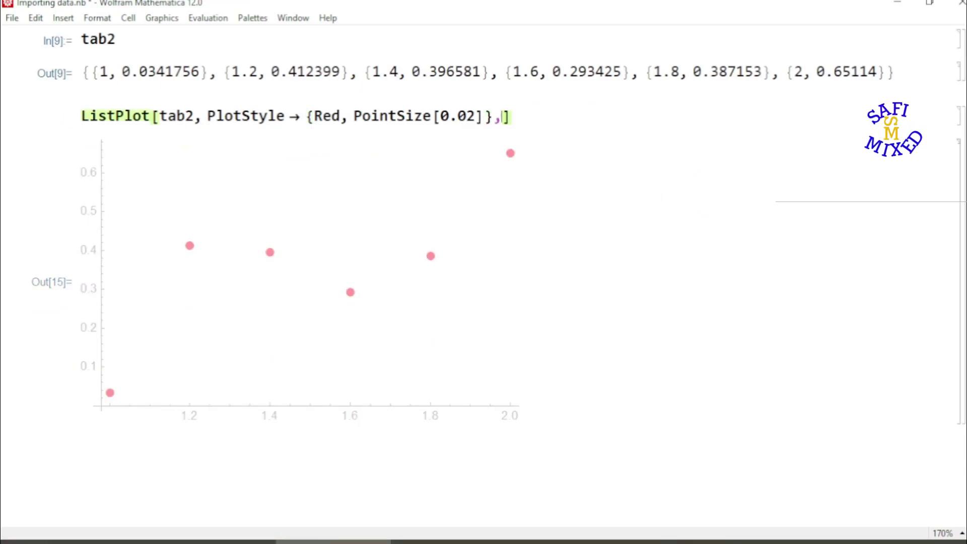
text( Fra)
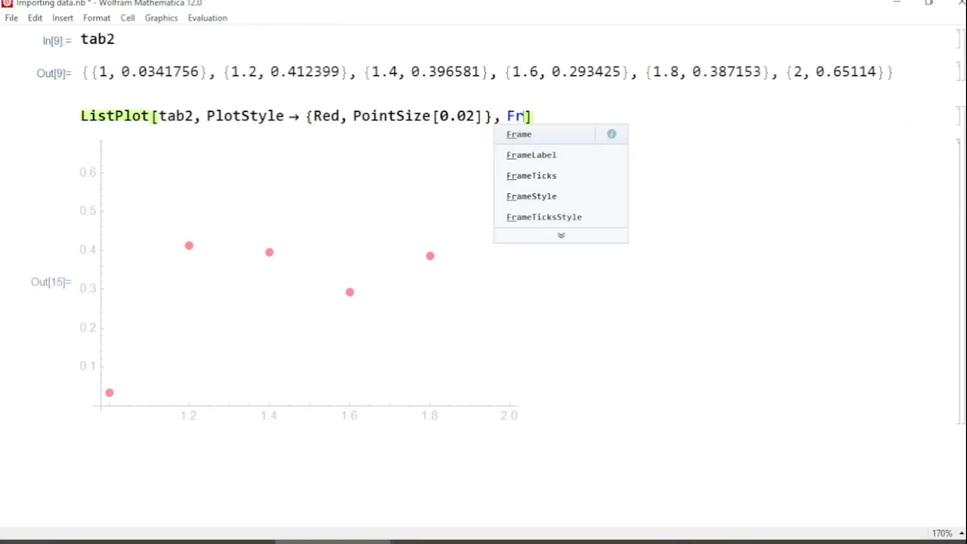
text(me->True)
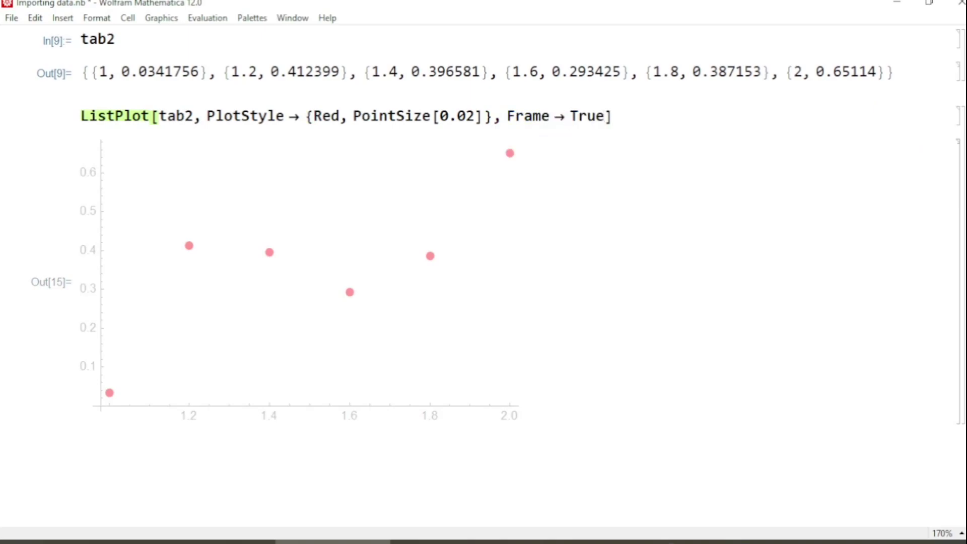
key(shift+Return)
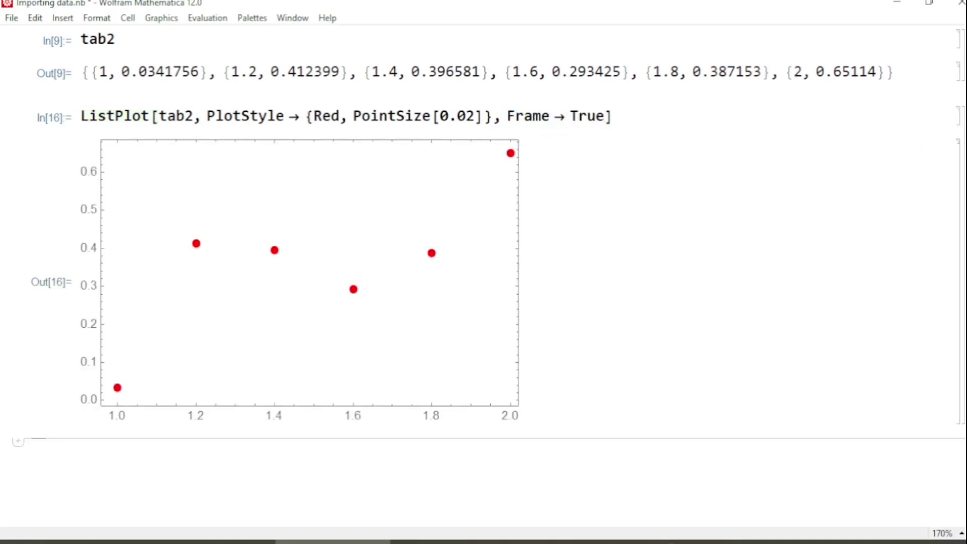
scroll(598, 337, down, 1)
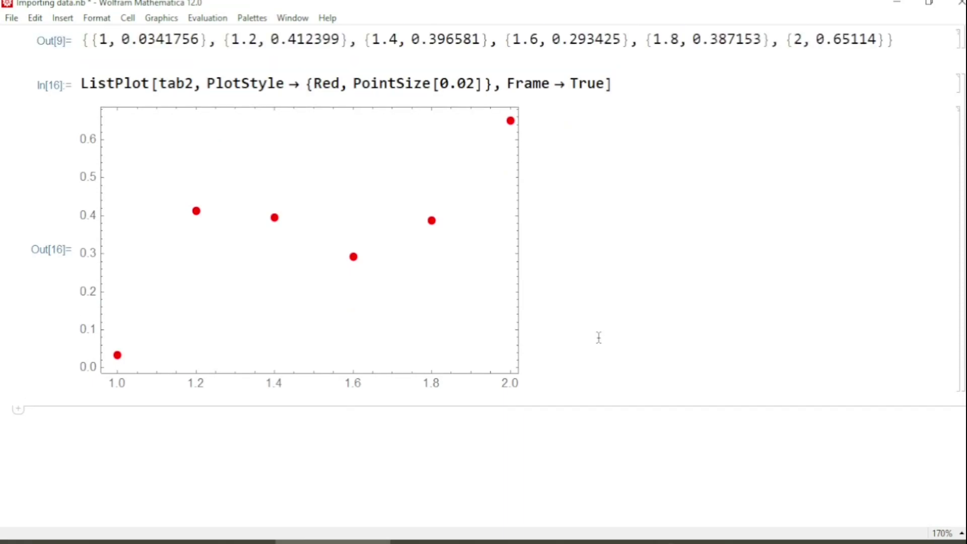
scroll(599, 337, up, 1)
scroll(599, 337, up, 2)
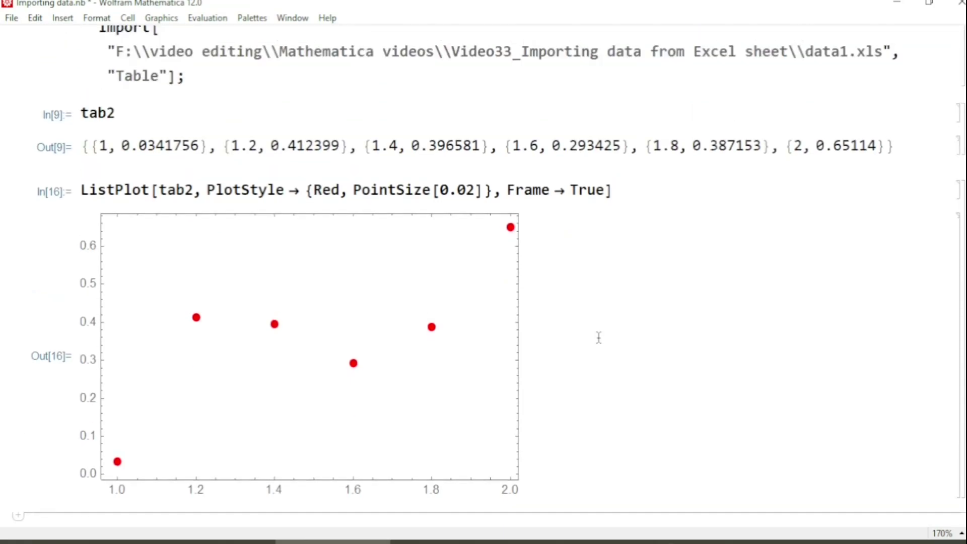
scroll(598, 337, up, 1)
scroll(598, 337, up, 1)
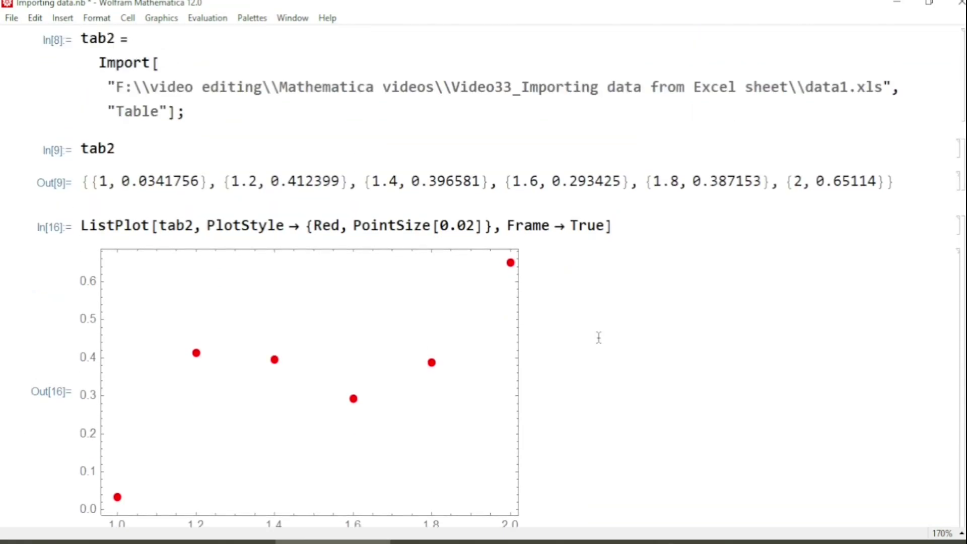
scroll(599, 337, up, 5)
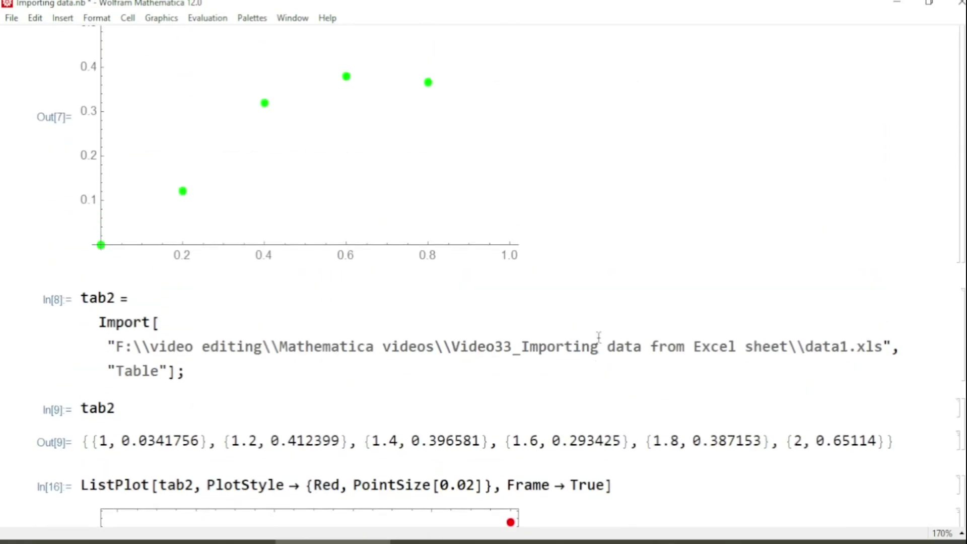
scroll(599, 337, up, 2)
scroll(598, 338, up, 2)
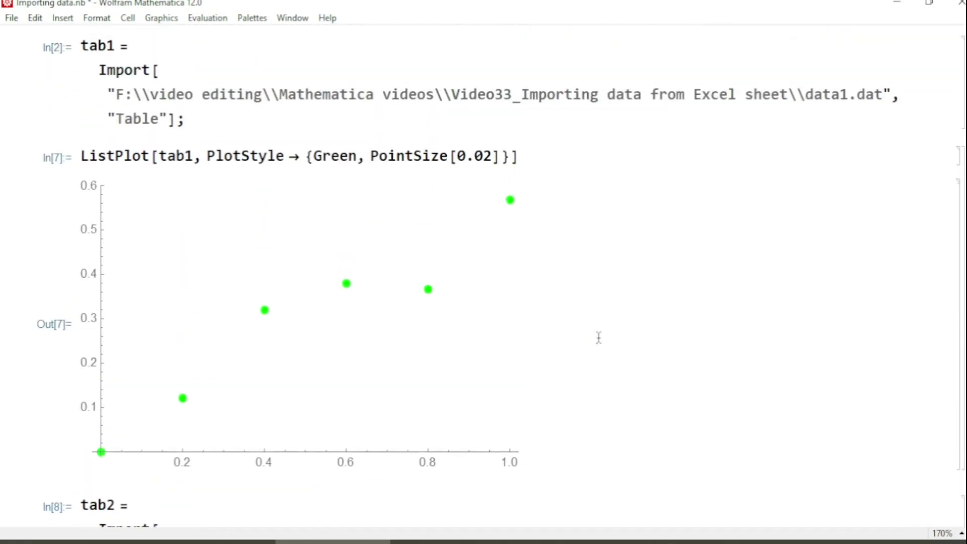